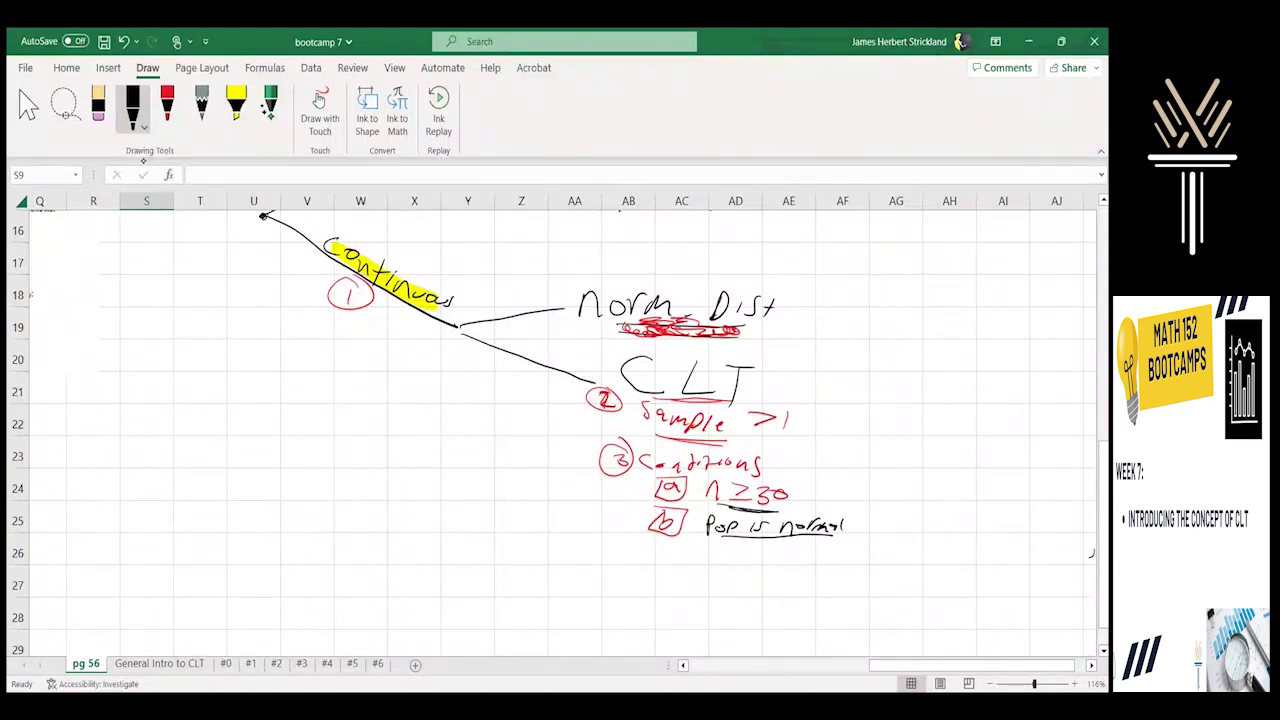
# Step: Mark black check marks beside Continuous and Sample > 1, and bracket and check conditions a and b
pyautogui.moveTo(398, 250); pyautogui.dragTo(436, 236)
pyautogui.moveTo(808, 412); pyautogui.dragTo(838, 404)
pyautogui.moveTo(638, 488)
pyautogui.mouseDown()
pyautogui.moveTo(622, 496)
pyautogui.moveTo(624, 516)
pyautogui.moveTo(597, 510)
pyautogui.moveTo(616, 488)
pyautogui.mouseUp()
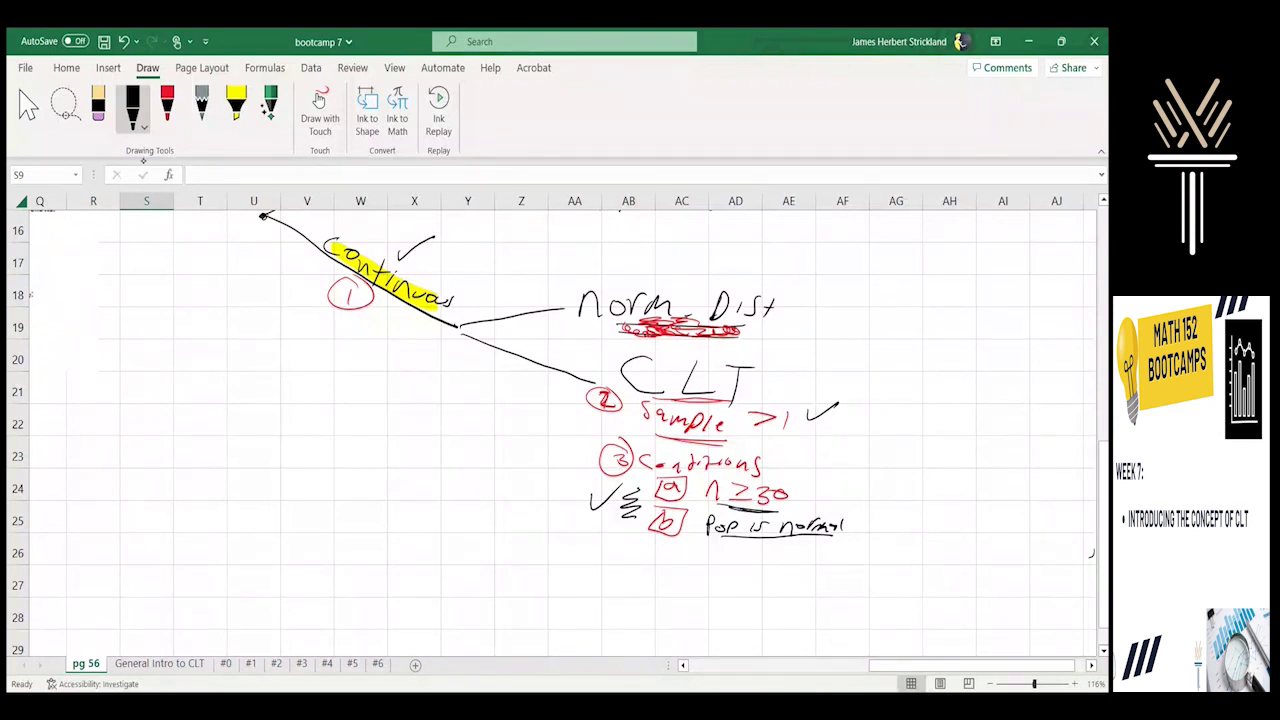
# Step: Draw a curly brace beside Norm Dist and CLT, and handwrite "norm.dist = Prob" and "norm.inv = measurement" next to it
pyautogui.moveTo(796, 290); pyautogui.dragTo(800, 404)
pyautogui.moveTo(845, 342)
pyautogui.mouseDown()
pyautogui.moveTo(862, 318)
pyautogui.moveTo(872, 340)
pyautogui.moveTo(952, 338)
pyautogui.mouseUp()
pyautogui.moveTo(956, 320)
pyautogui.mouseDown()
pyautogui.moveTo(966, 336)
pyautogui.moveTo(1000, 320)
pyautogui.mouseUp()
pyautogui.moveTo(982, 326); pyautogui.dragTo(1016, 314)
pyautogui.moveTo(1022, 336); pyautogui.dragTo(1042, 326)
pyautogui.moveTo(1044, 316); pyautogui.dragTo(1058, 326)
pyautogui.moveTo(841, 364)
pyautogui.mouseDown()
pyautogui.moveTo(841, 382)
pyautogui.moveTo(858, 370)
pyautogui.mouseUp()
pyautogui.moveTo(864, 372); pyautogui.dragTo(936, 376)
pyautogui.moveTo(948, 374); pyautogui.dragTo(1099, 368)
# Step: Underline Norm Dist, link it to CLT with a black curve, and highlight CLT in yellow
pyautogui.moveTo(580, 321)
pyautogui.mouseDown()
pyautogui.moveTo(754, 320)
pyautogui.moveTo(596, 356)
pyautogui.moveTo(624, 362)
pyautogui.mouseUp()
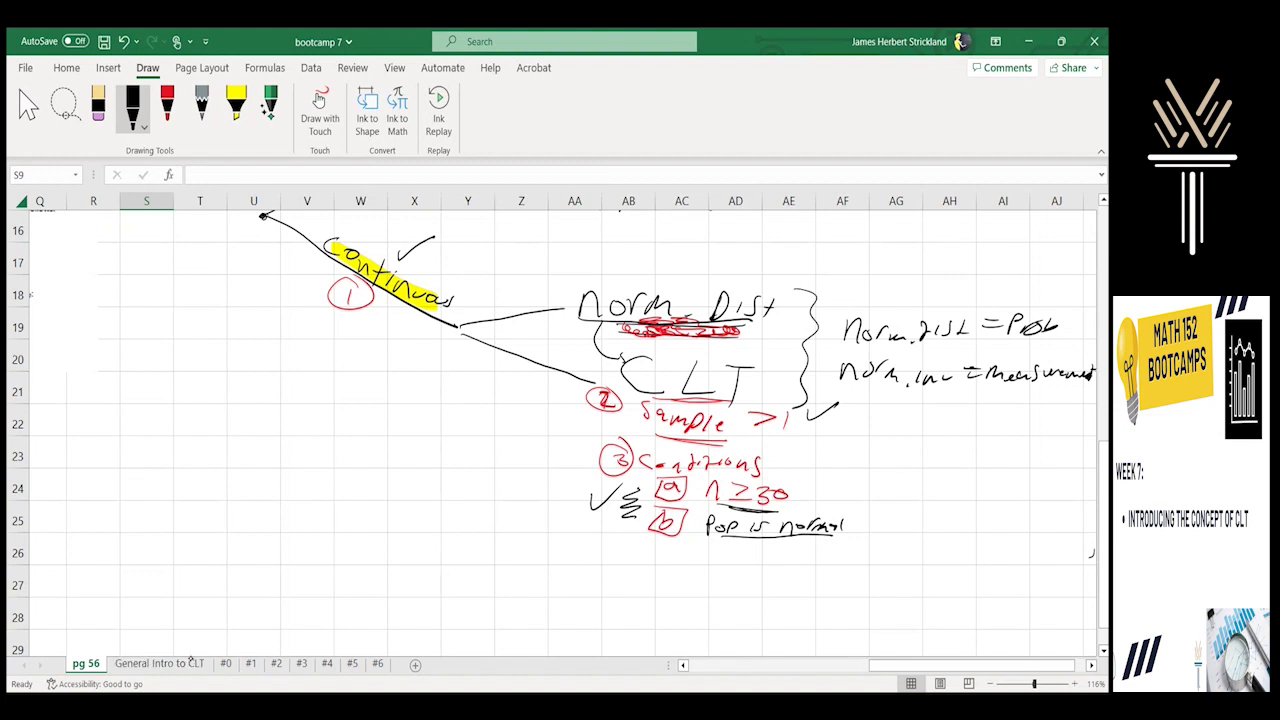
pyautogui.click(236, 102)
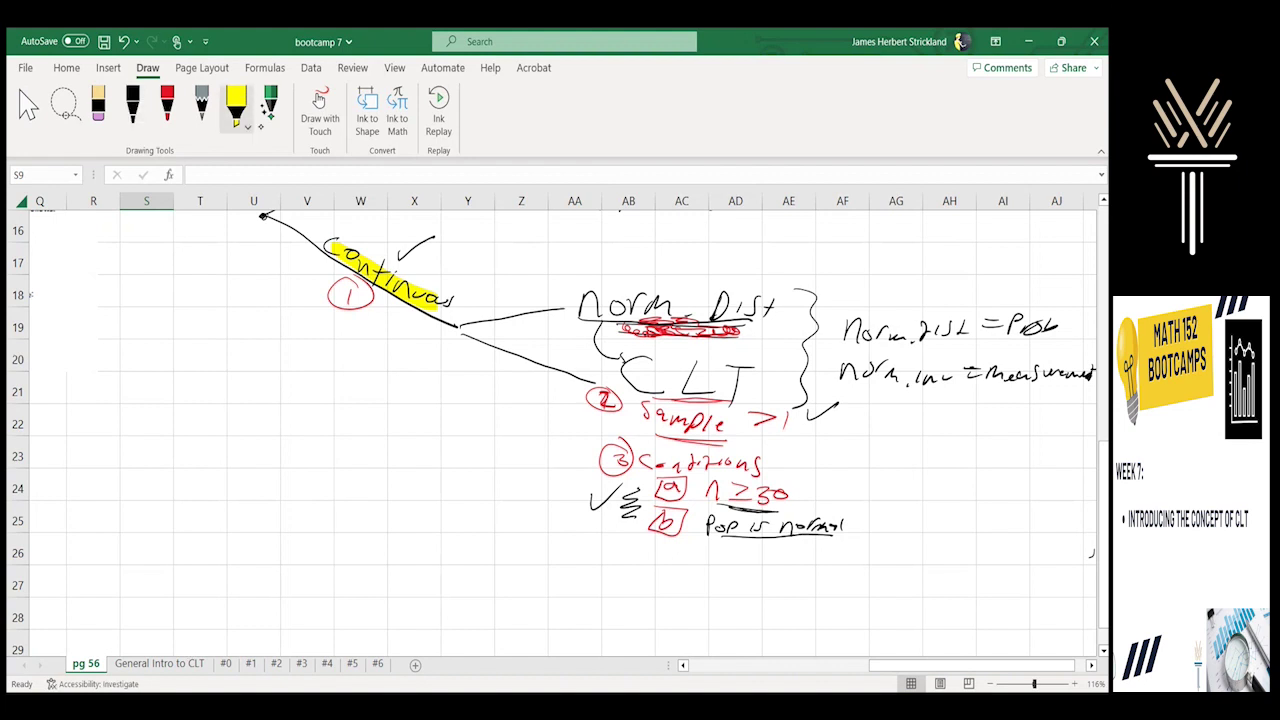
pyautogui.moveTo(645, 357)
pyautogui.mouseDown()
pyautogui.moveTo(626, 396)
pyautogui.moveTo(688, 400)
pyautogui.moveTo(740, 372)
pyautogui.moveTo(652, 370)
pyautogui.moveTo(752, 382)
pyautogui.mouseUp()
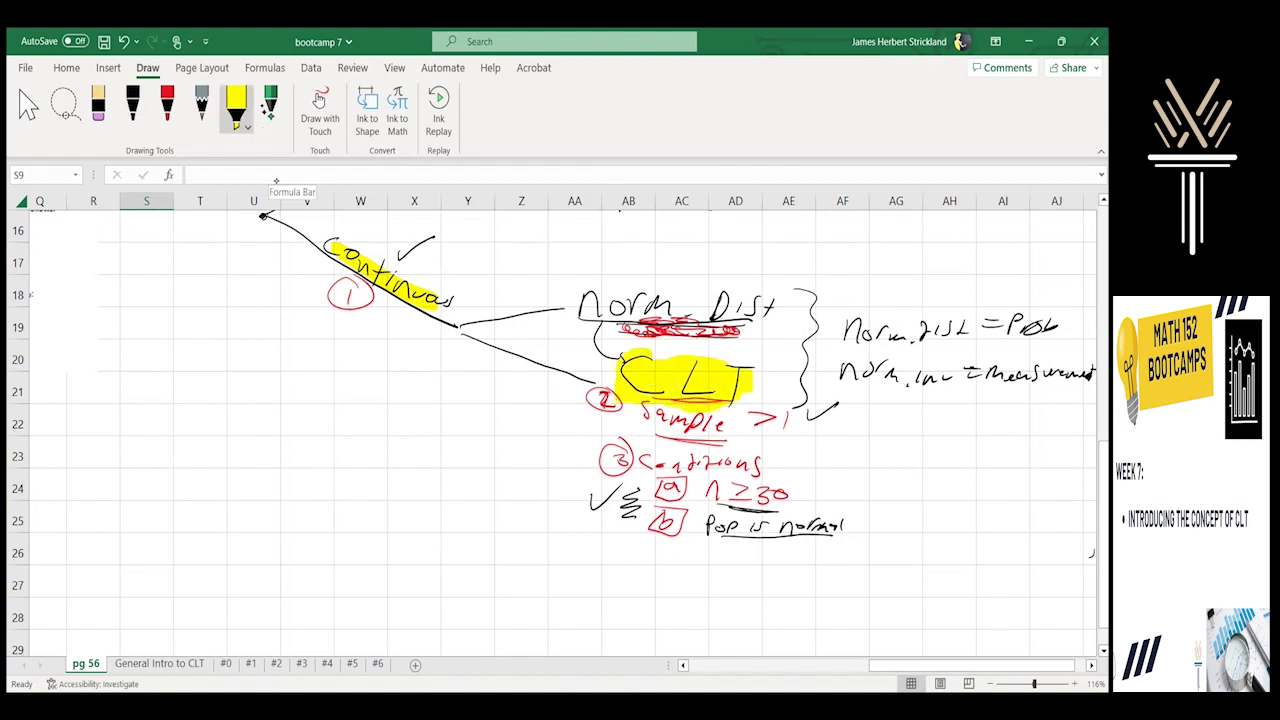
# Step: On the General Intro to CLT sheet, examine the die's X, P(x) and xP(x) columns and the Mean formula
pyautogui.click(160, 664)
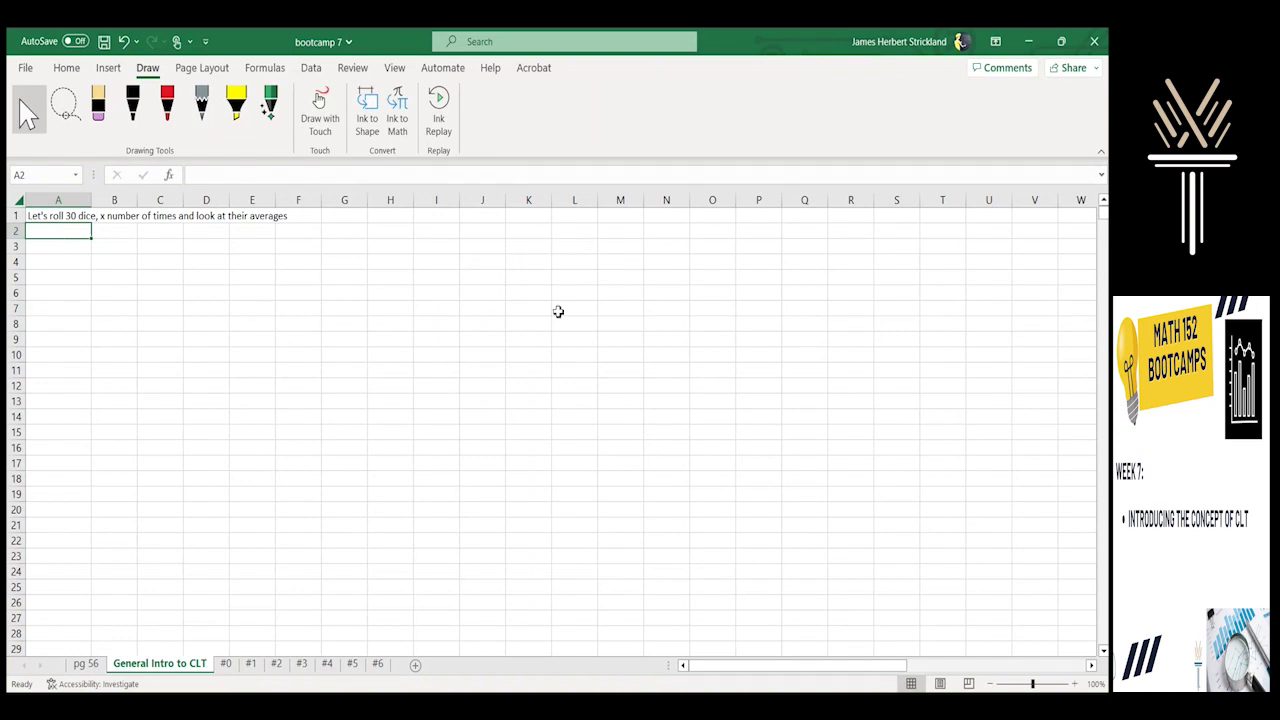
pyautogui.hscroll(2, 557, 311)
pyautogui.hscroll(12, 558, 311)
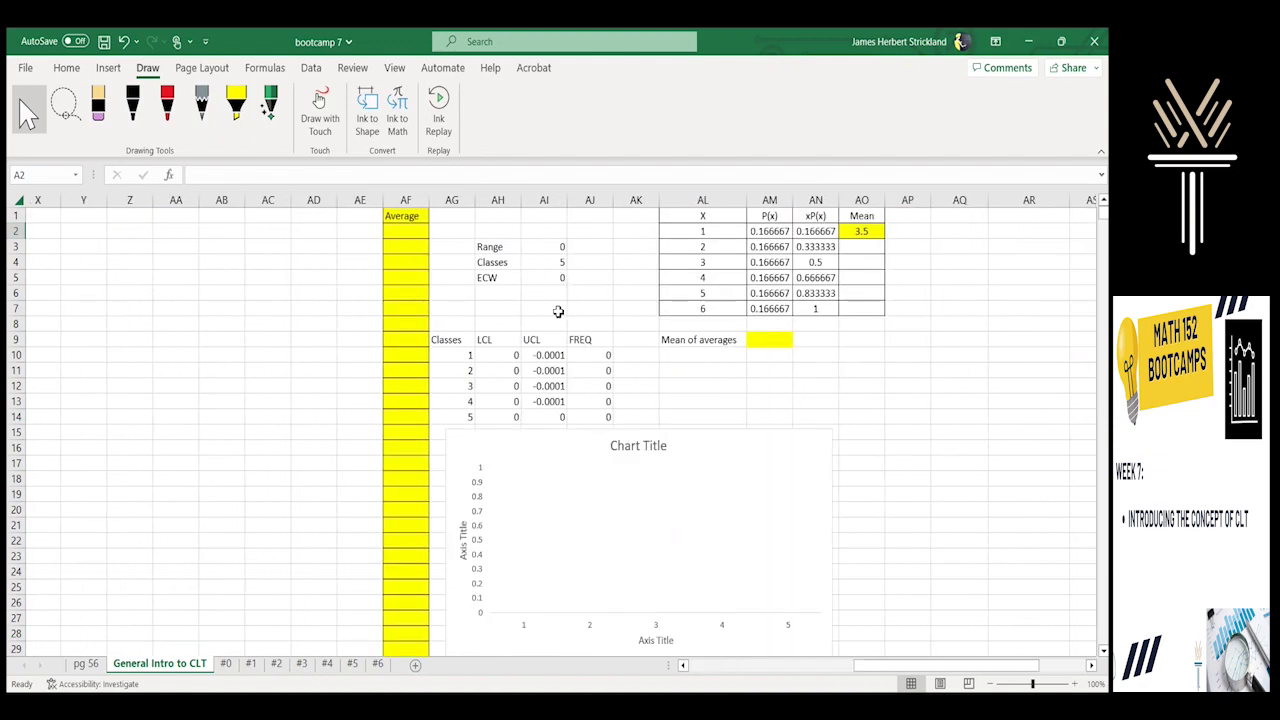
pyautogui.hscroll(1, 558, 311)
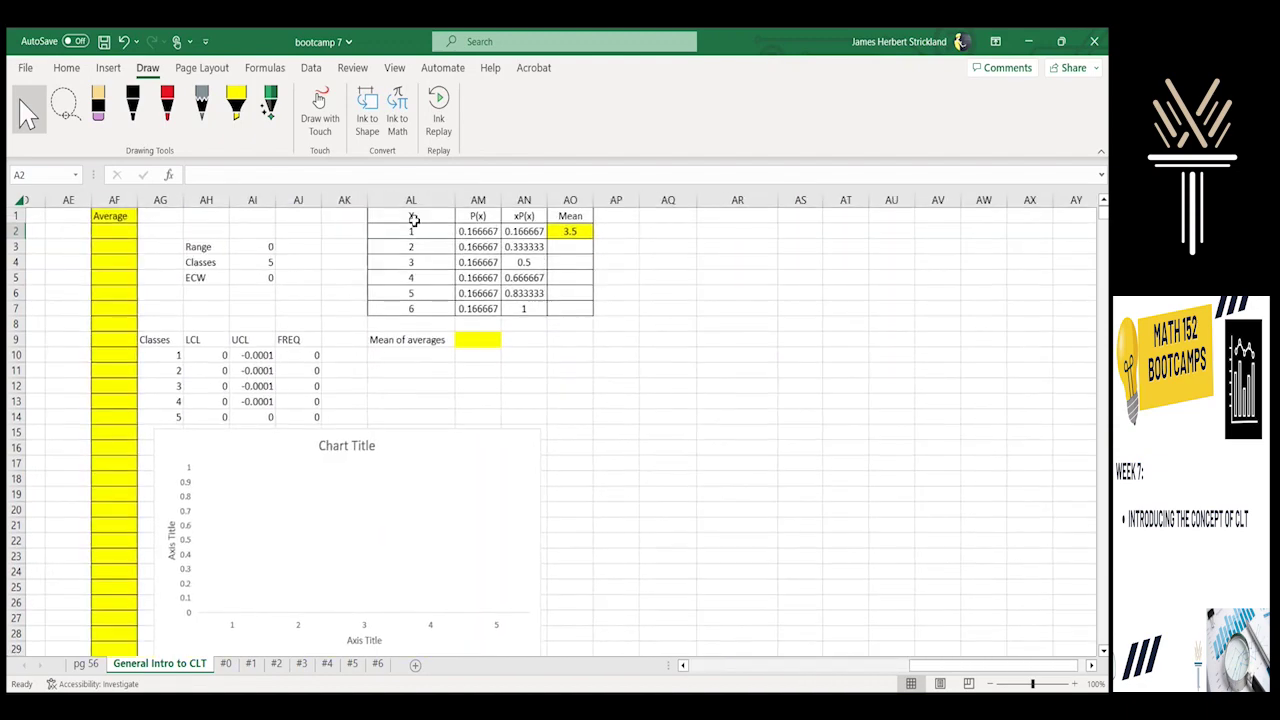
pyautogui.moveTo(410, 216); pyautogui.dragTo(424, 310)
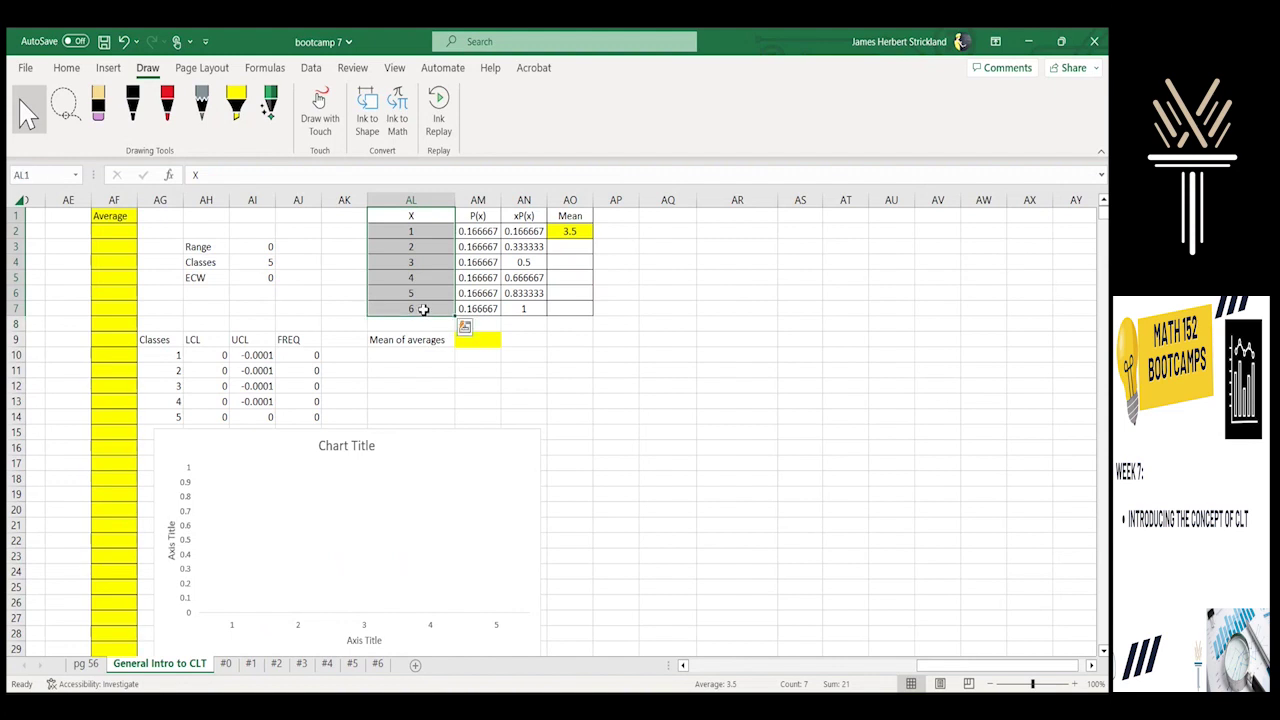
pyautogui.moveTo(470, 231); pyautogui.dragTo(474, 308)
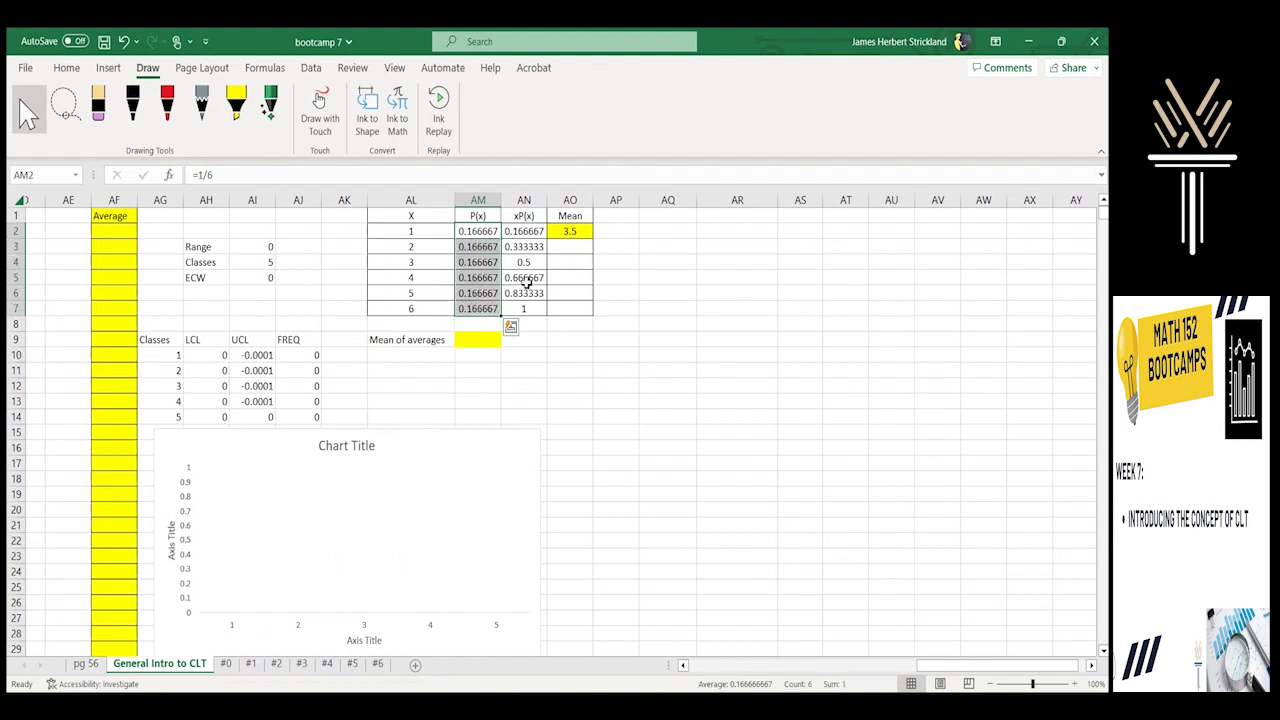
pyautogui.click(557, 233)
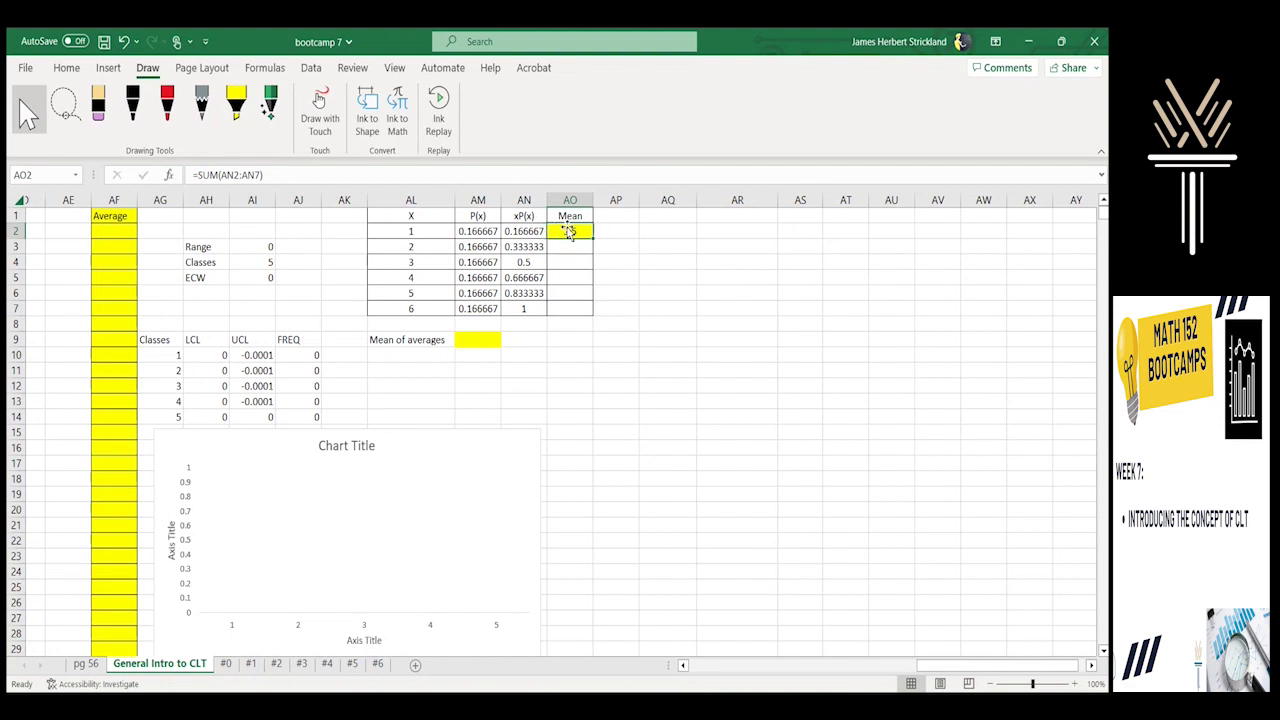
pyautogui.moveTo(614, 220); pyautogui.dragTo(558, 232)
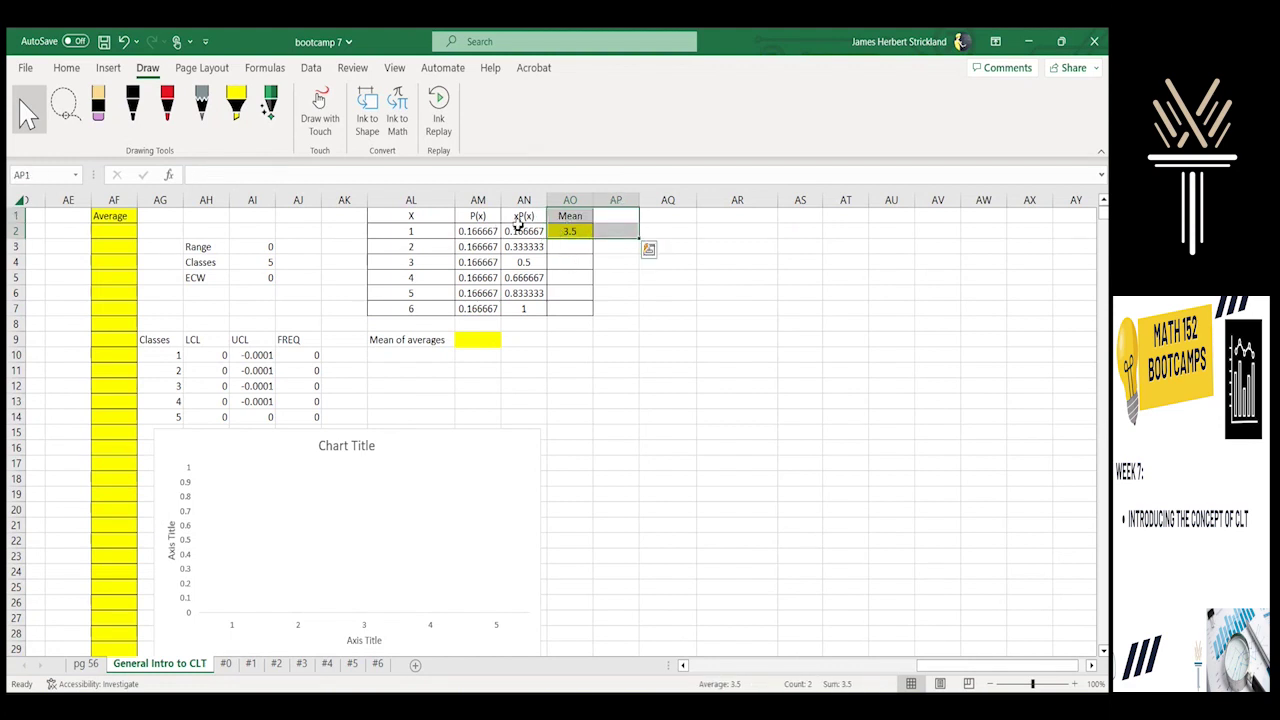
pyautogui.click(518, 222)
pyautogui.moveTo(433, 228); pyautogui.dragTo(428, 280)
pyautogui.click(428, 280)
pyautogui.moveTo(523, 233); pyautogui.dragTo(523, 308)
pyautogui.click(572, 231)
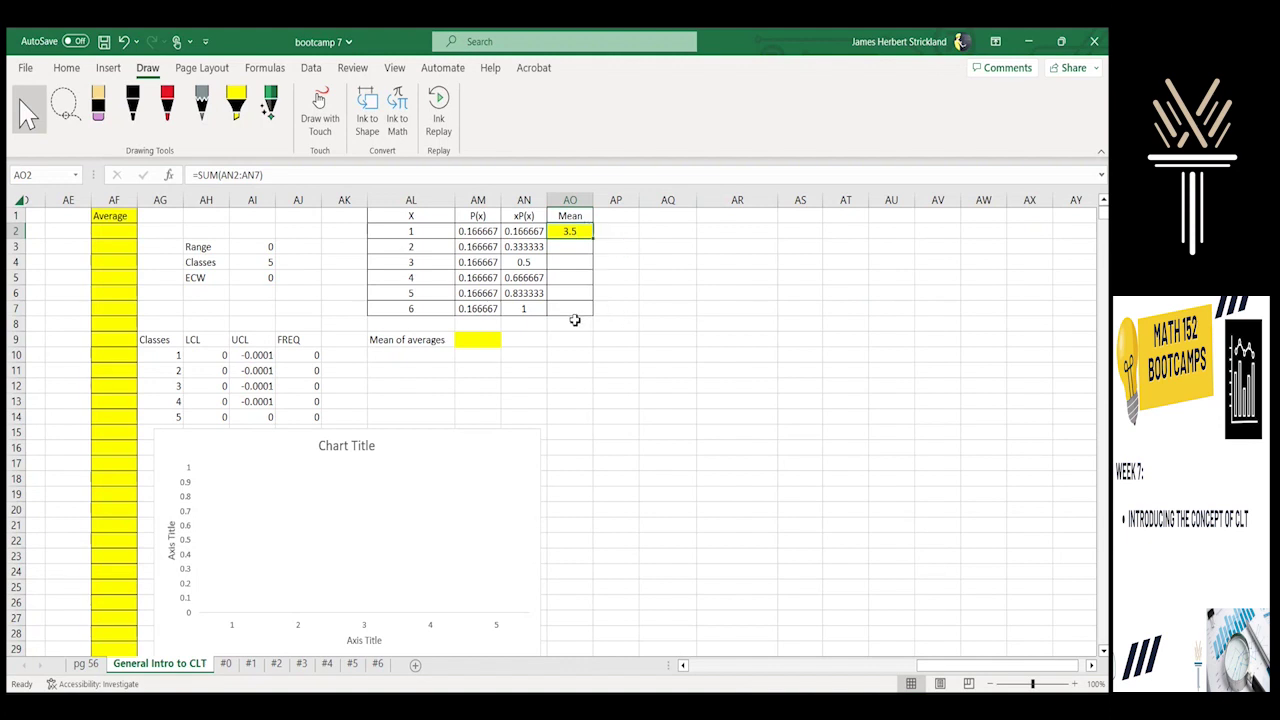
# Step: Enter =RANDBETWEEN(1,6) in cell A2 to simulate one die roll
pyautogui.hscroll(-15, 558, 402)
pyautogui.hscroll(-1, 558, 402)
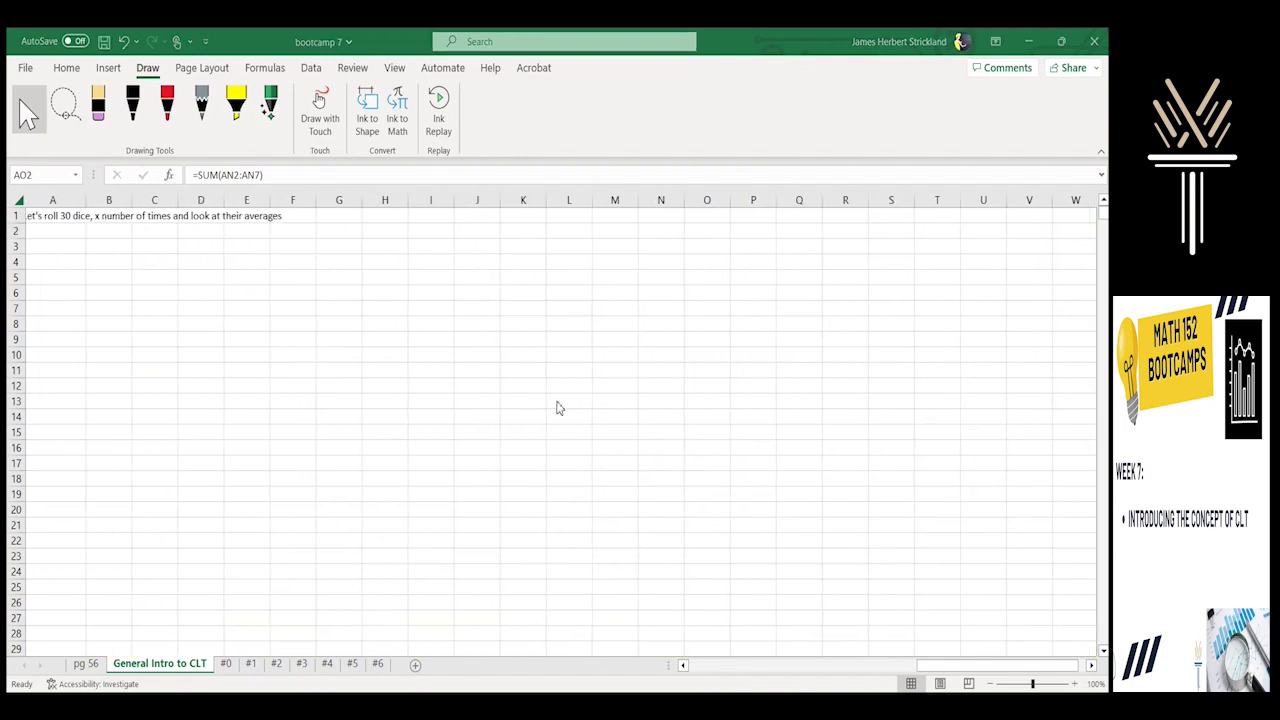
pyautogui.click(43, 235)
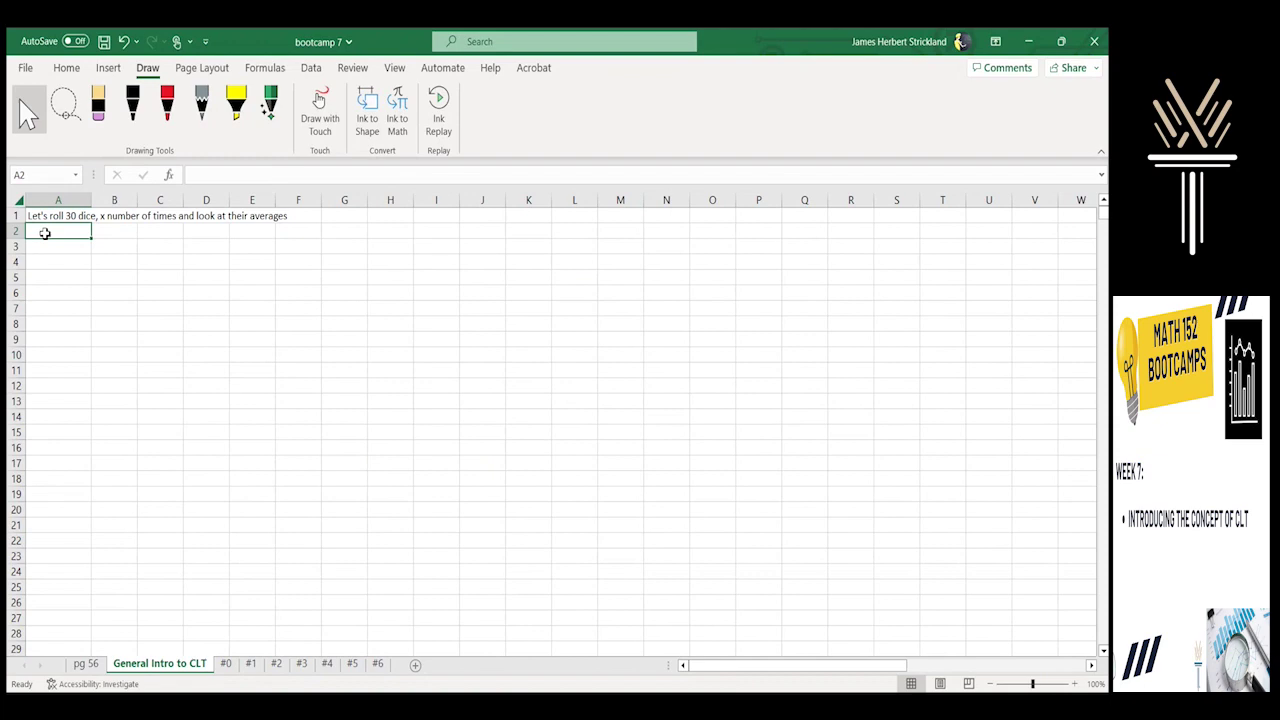
pyautogui.write('=rand')
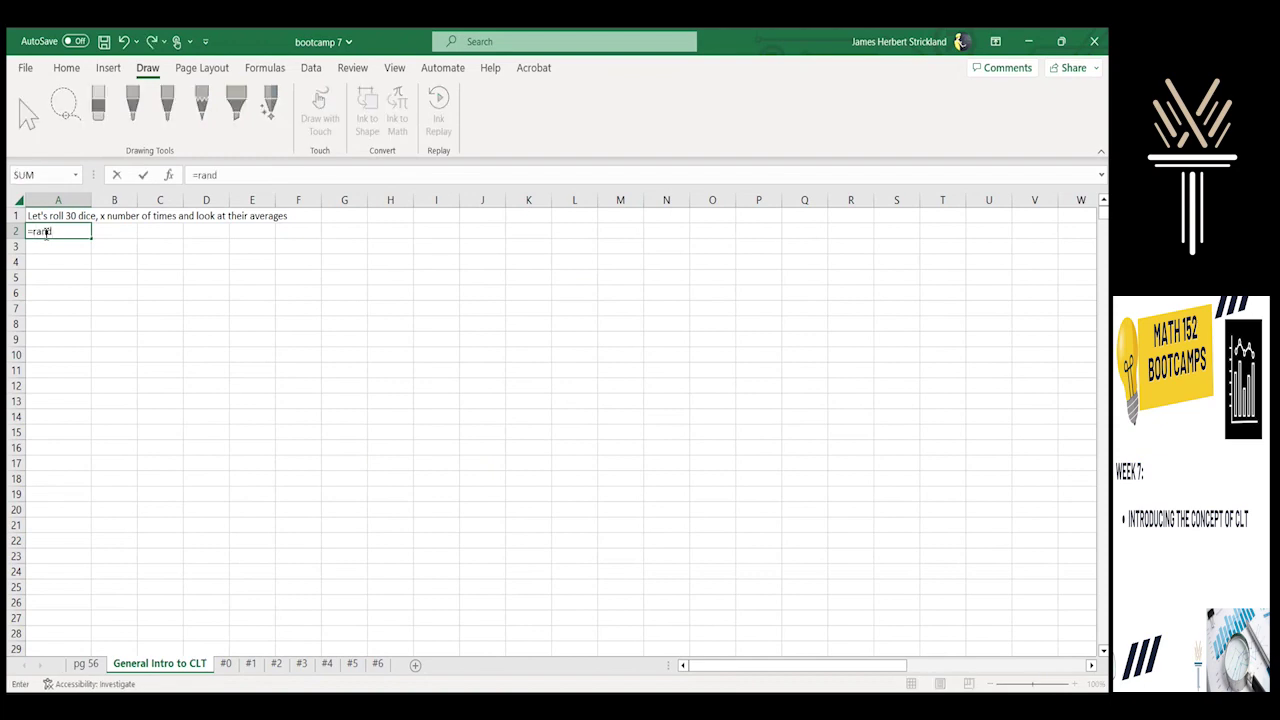
pyautogui.write('b')
pyautogui.press('Tab')
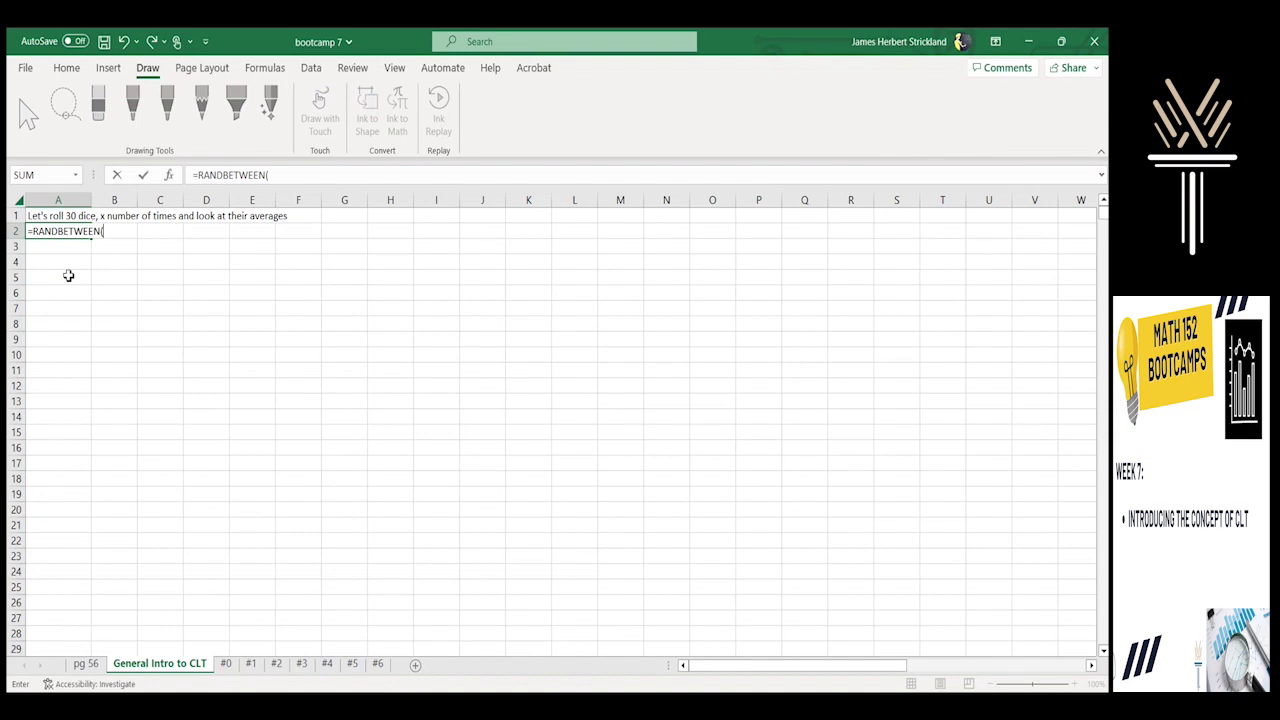
pyautogui.write('1,6)')
pyautogui.press('Return')
# Step: Fill the die-roll formula from A2 across the row through AE2
pyautogui.click(60, 232)
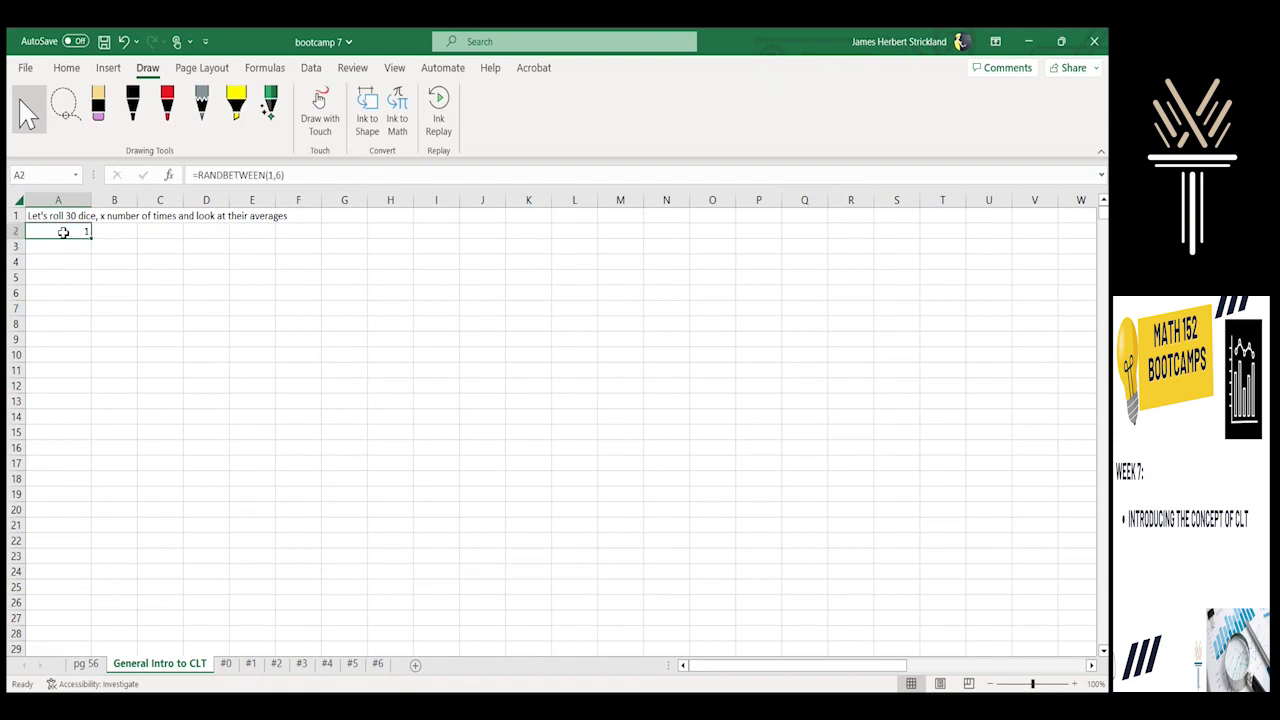
pyautogui.moveTo(93, 241); pyautogui.dragTo(722, 250)
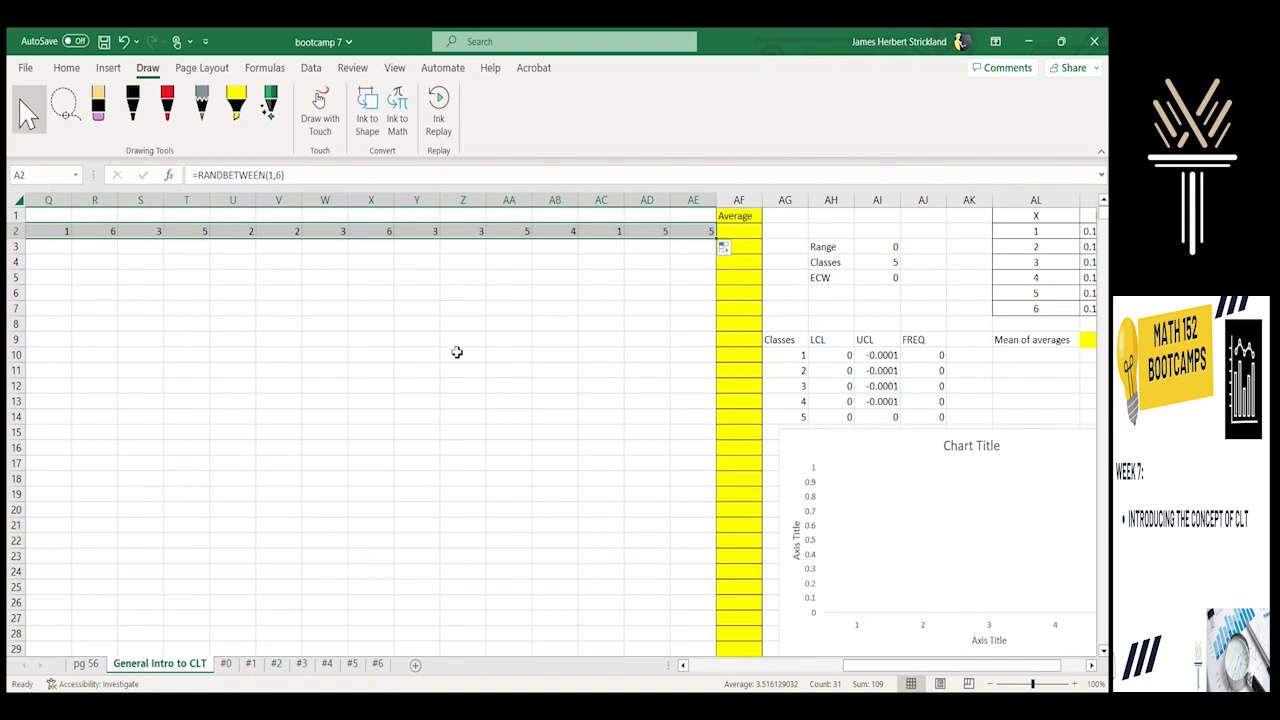
pyautogui.hscroll(-5, 456, 352)
# Step: Enter =AVERAGE(A2:AE2) in cell AF2 under the Average heading and review the row of rolls
pyautogui.hscroll(8, 456, 352)
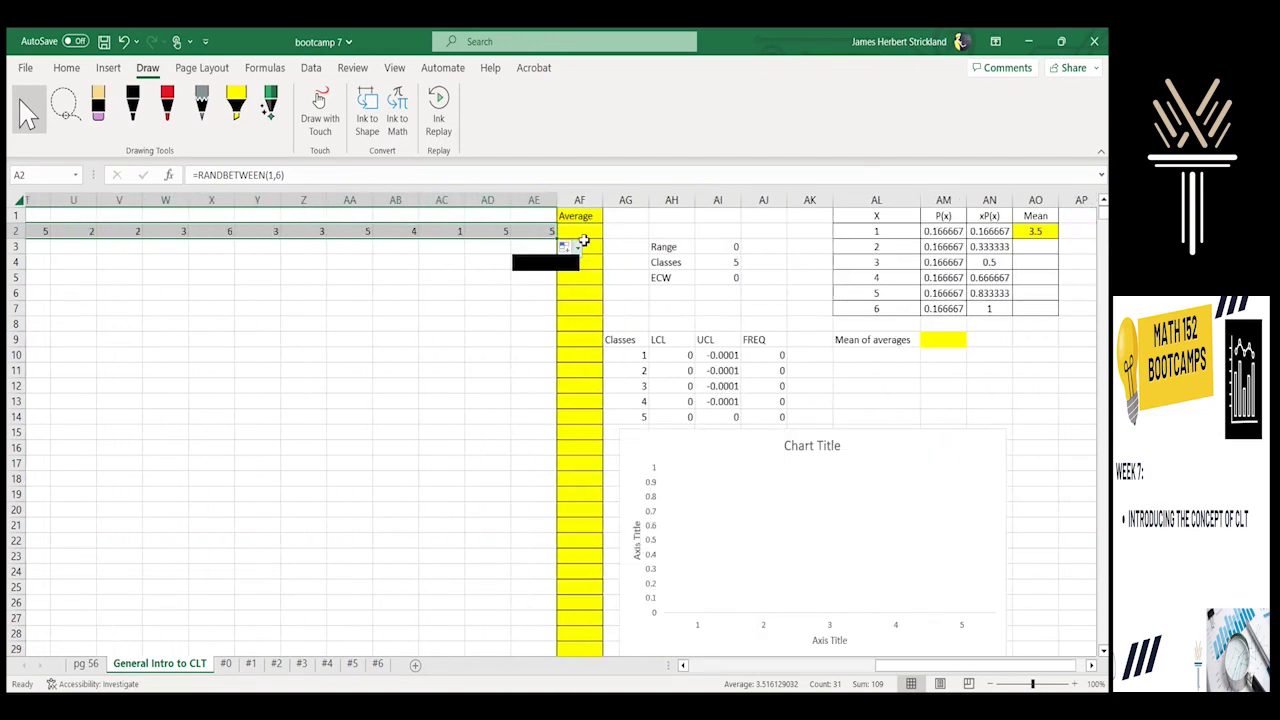
pyautogui.click(587, 236)
pyautogui.write('=avear')
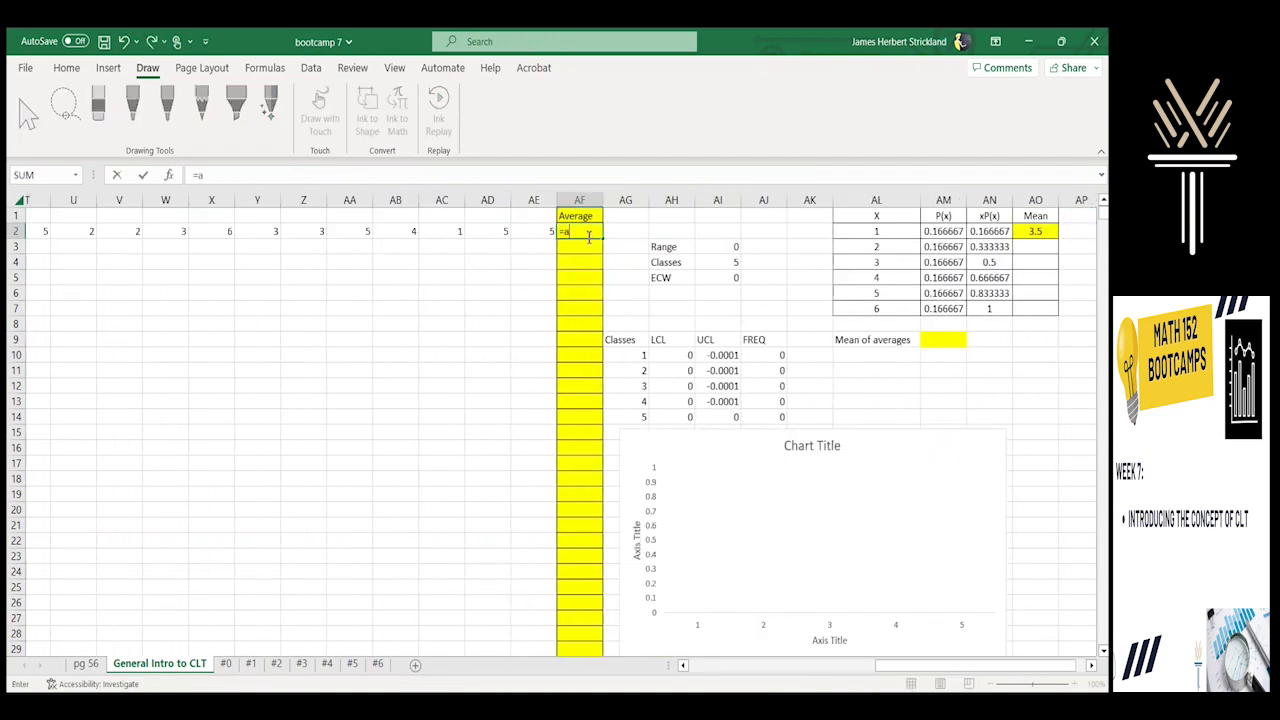
pyautogui.press('BackSpace')
pyautogui.press('BackSpace')
pyautogui.press('Tab')
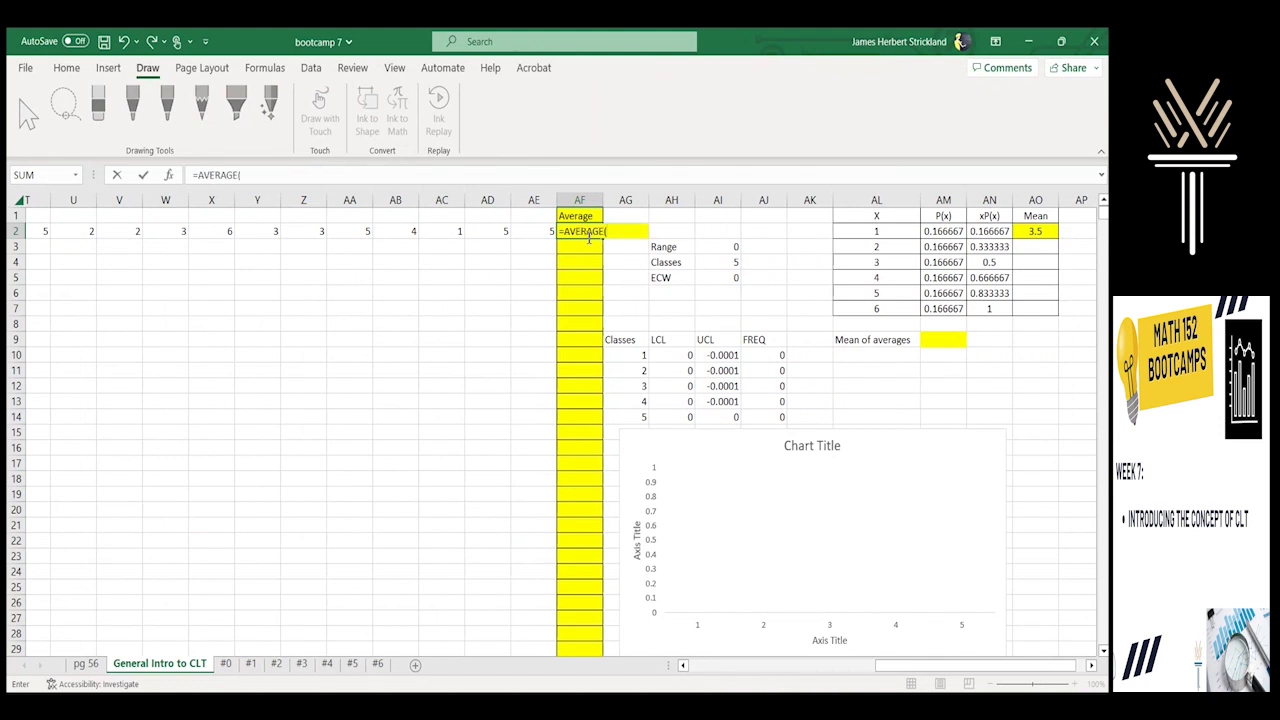
pyautogui.click(535, 231)
pyautogui.hotkey('ctrl', 'shift', 'Left')
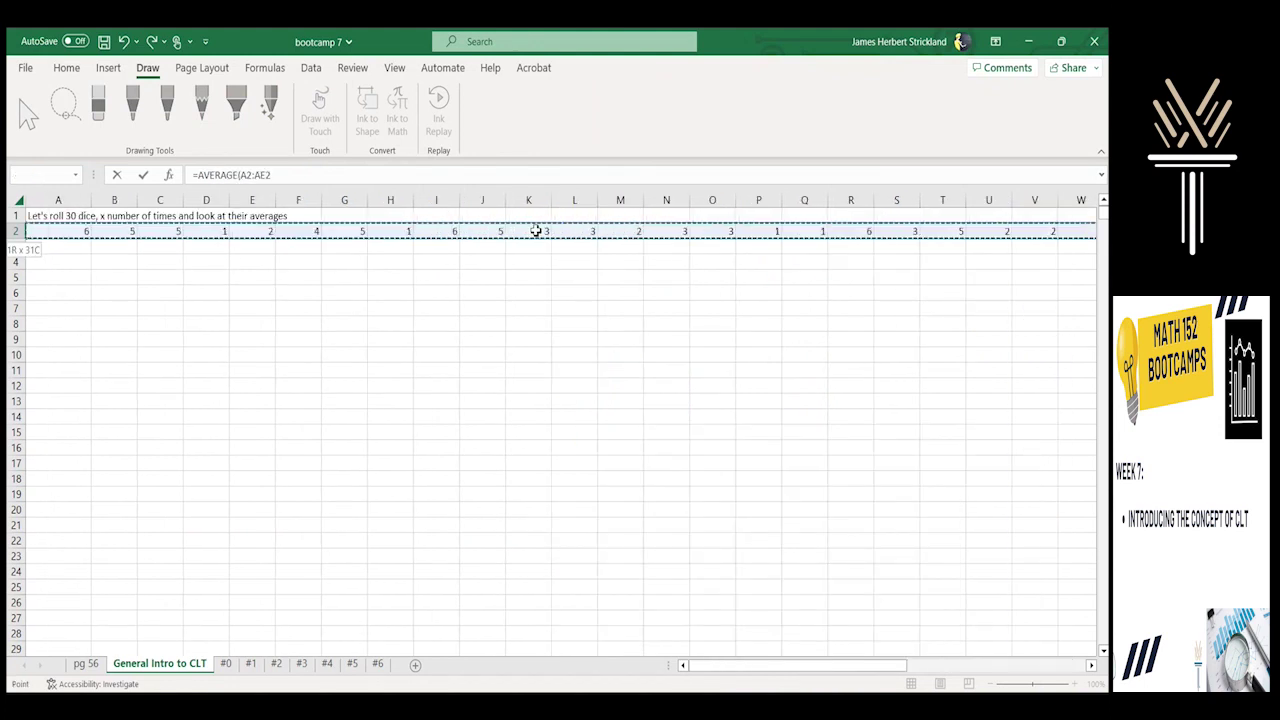
pyautogui.write(')')
pyautogui.press('Return')
pyautogui.hscroll(4, 651, 280)
pyautogui.hscroll(-6, 334, 297)
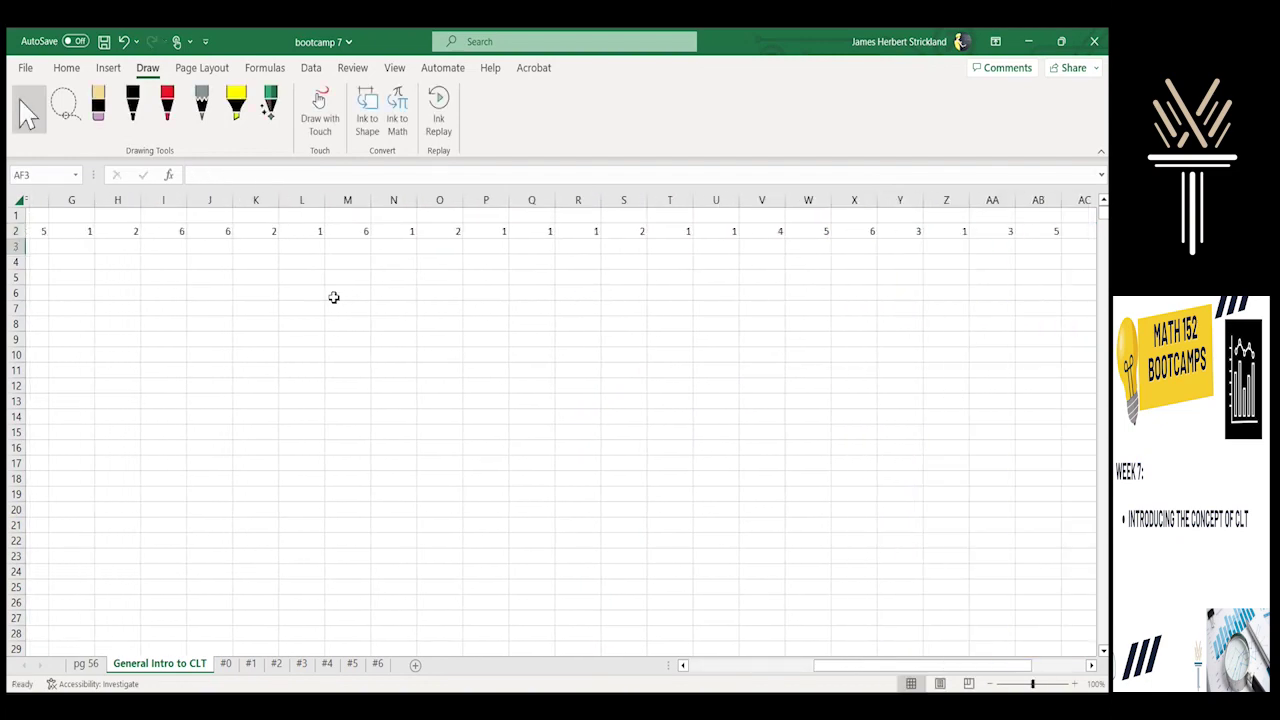
pyautogui.hscroll(7, 334, 296)
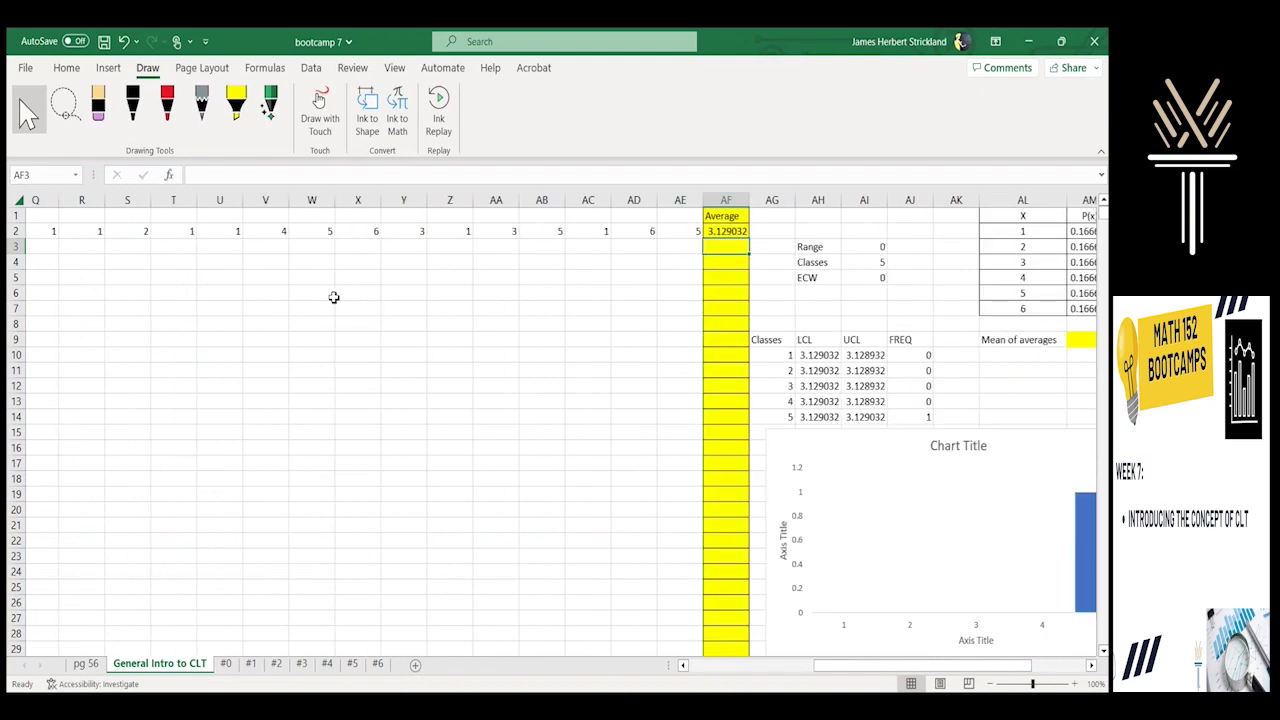
# Step: Fill the rolls and average in A2:AF2 down to row 10 and on through row 31
pyautogui.click(585, 231)
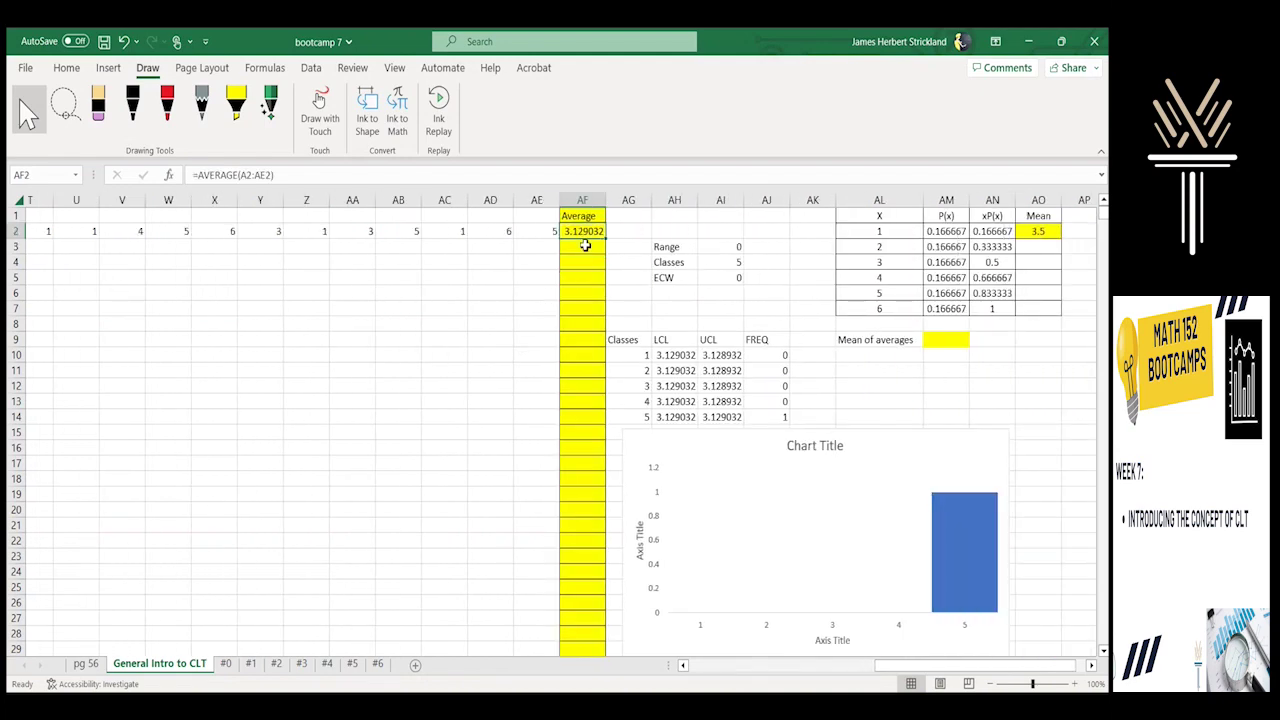
pyautogui.hotkey('ctrl', 'shift', 'Left')
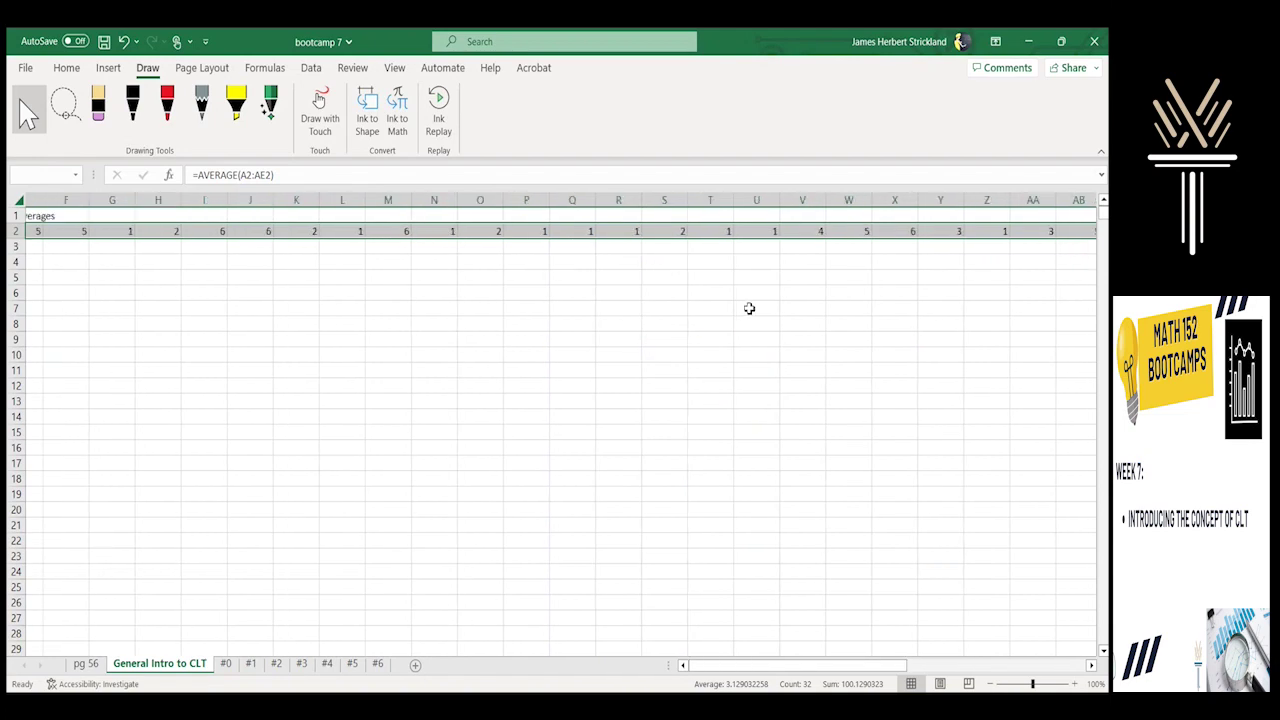
pyautogui.hscroll(10, 746, 306)
pyautogui.hscroll(-3, 749, 309)
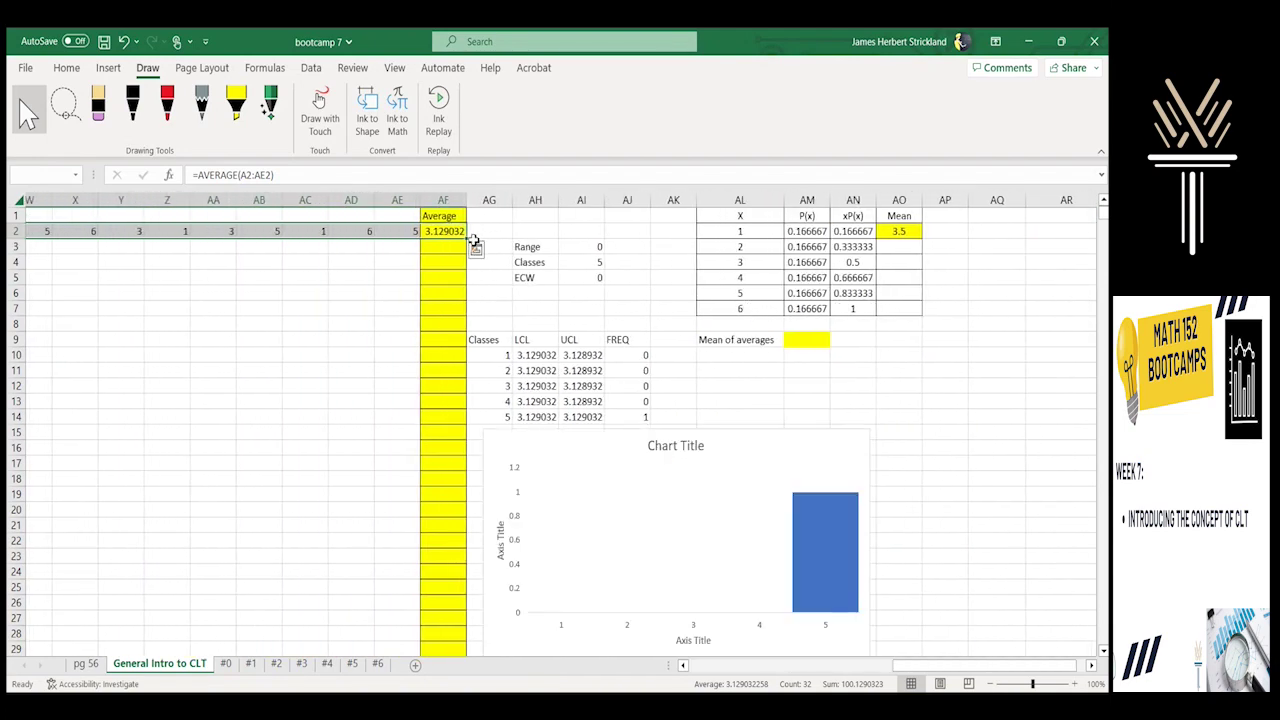
pyautogui.moveTo(466, 240); pyautogui.dragTo(446, 356)
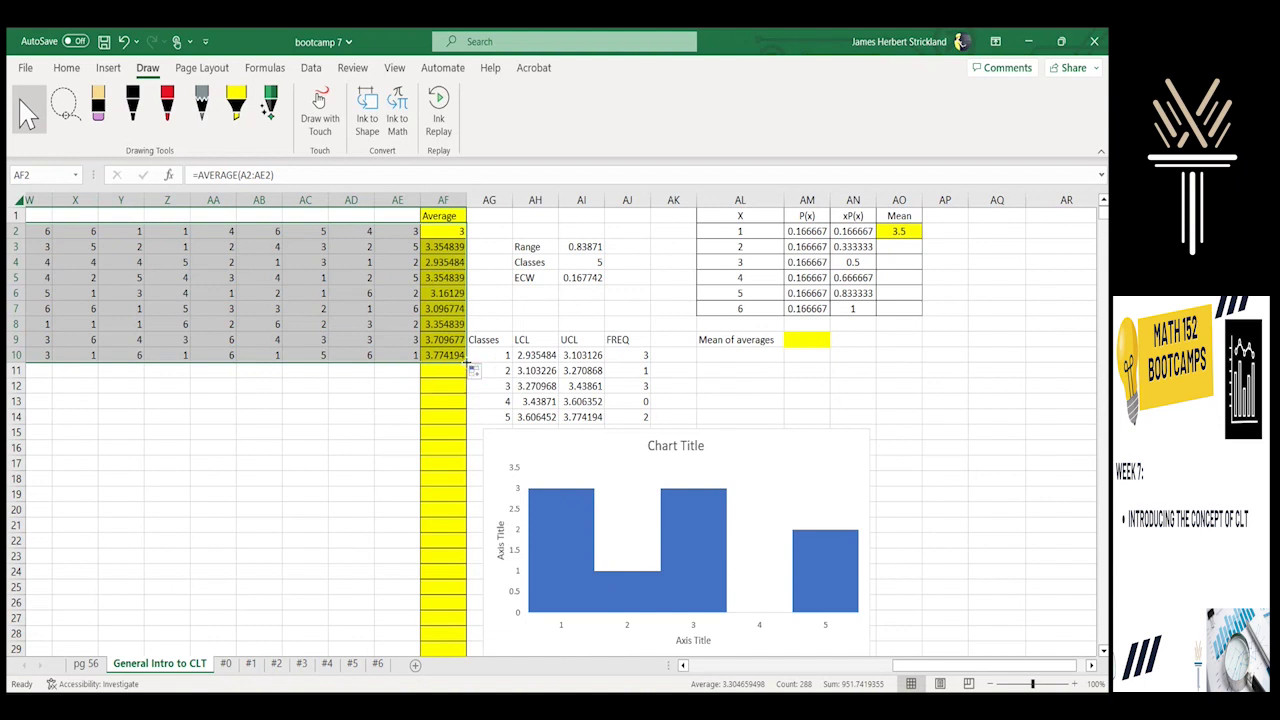
pyautogui.moveTo(466, 364); pyautogui.dragTo(455, 643)
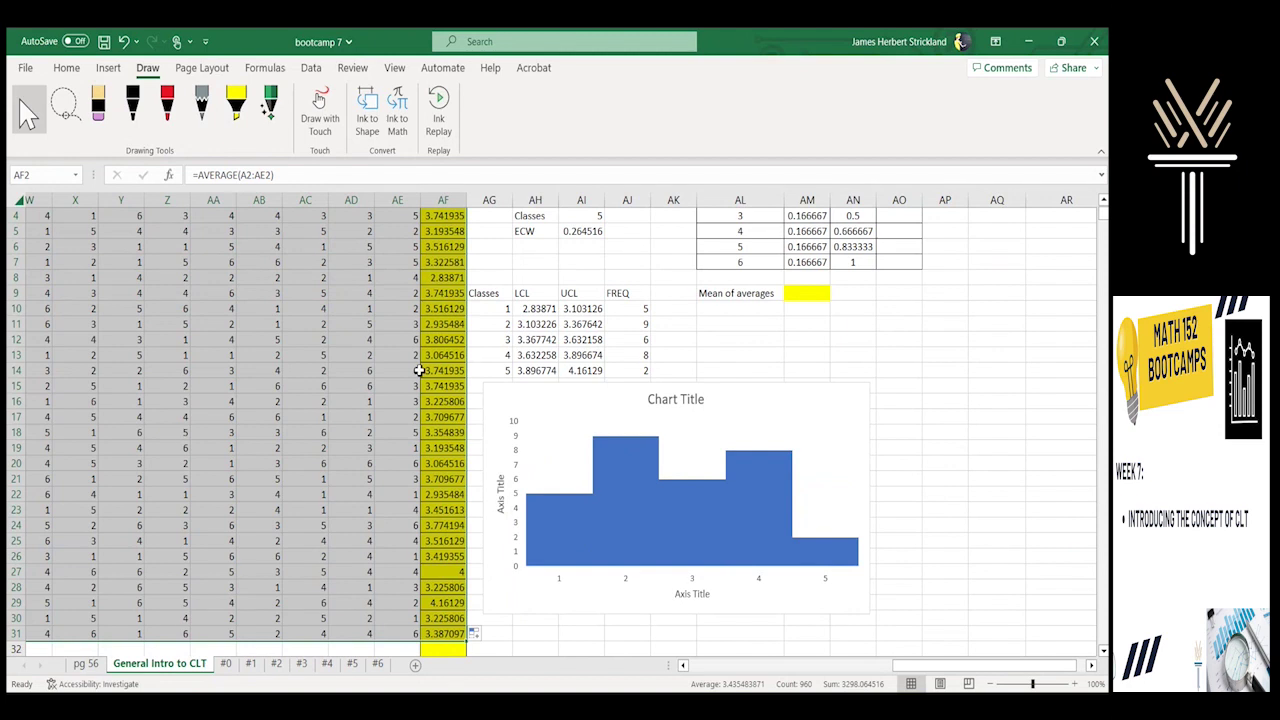
# Step: Sketch a red bell-shaped curve over the histogram and erase it
pyautogui.click(167, 104)
pyautogui.moveTo(514, 540)
pyautogui.mouseDown()
pyautogui.moveTo(642, 428)
pyautogui.moveTo(742, 460)
pyautogui.moveTo(890, 565)
pyautogui.mouseUp()
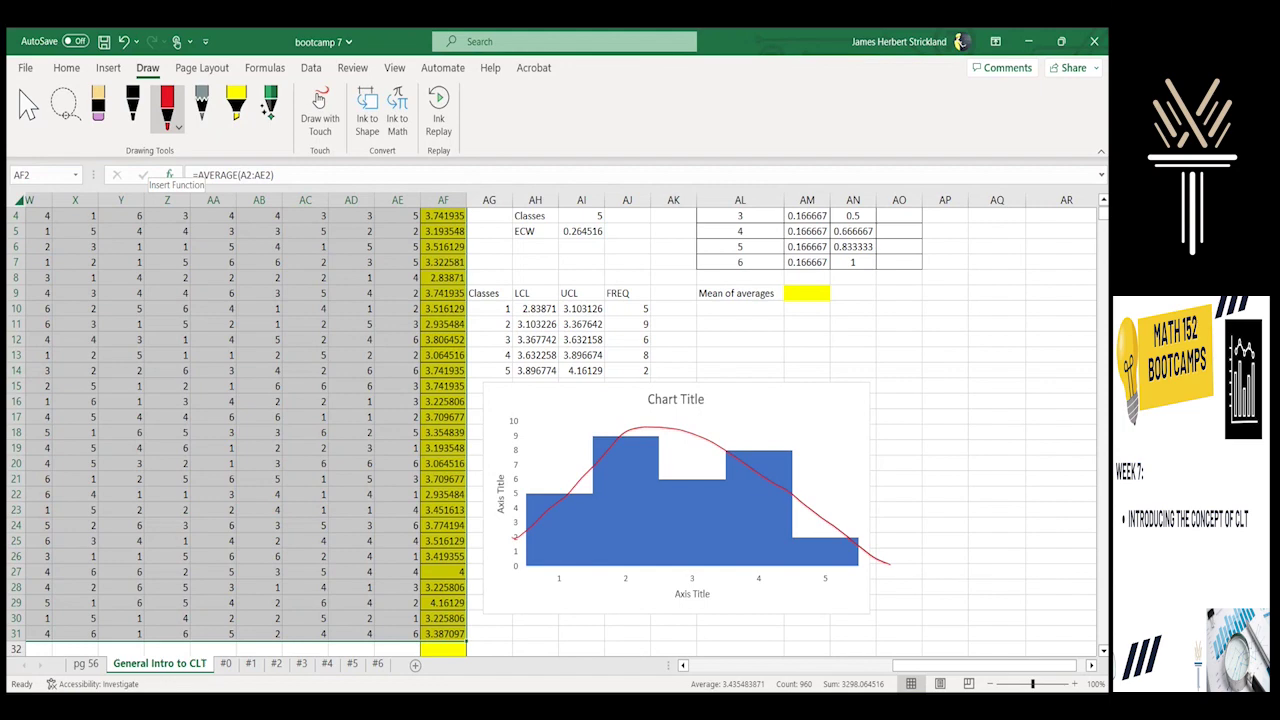
pyautogui.click(97, 106)
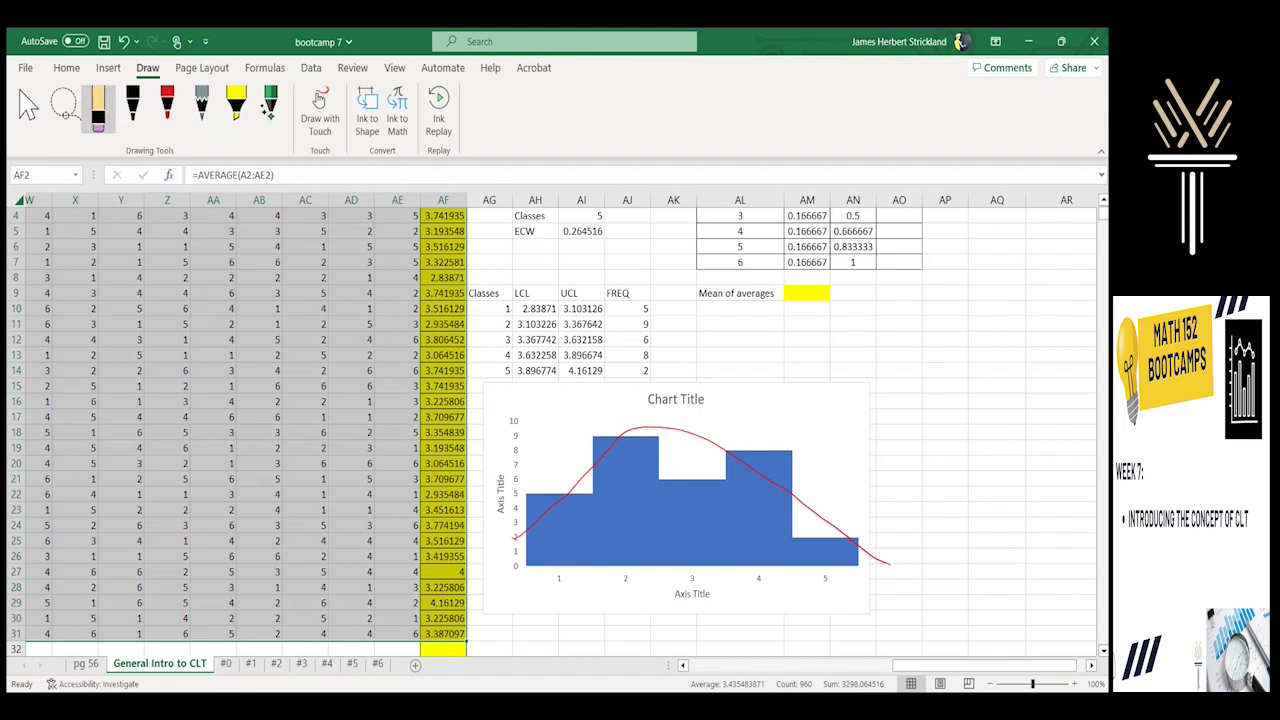
pyautogui.click(886, 562)
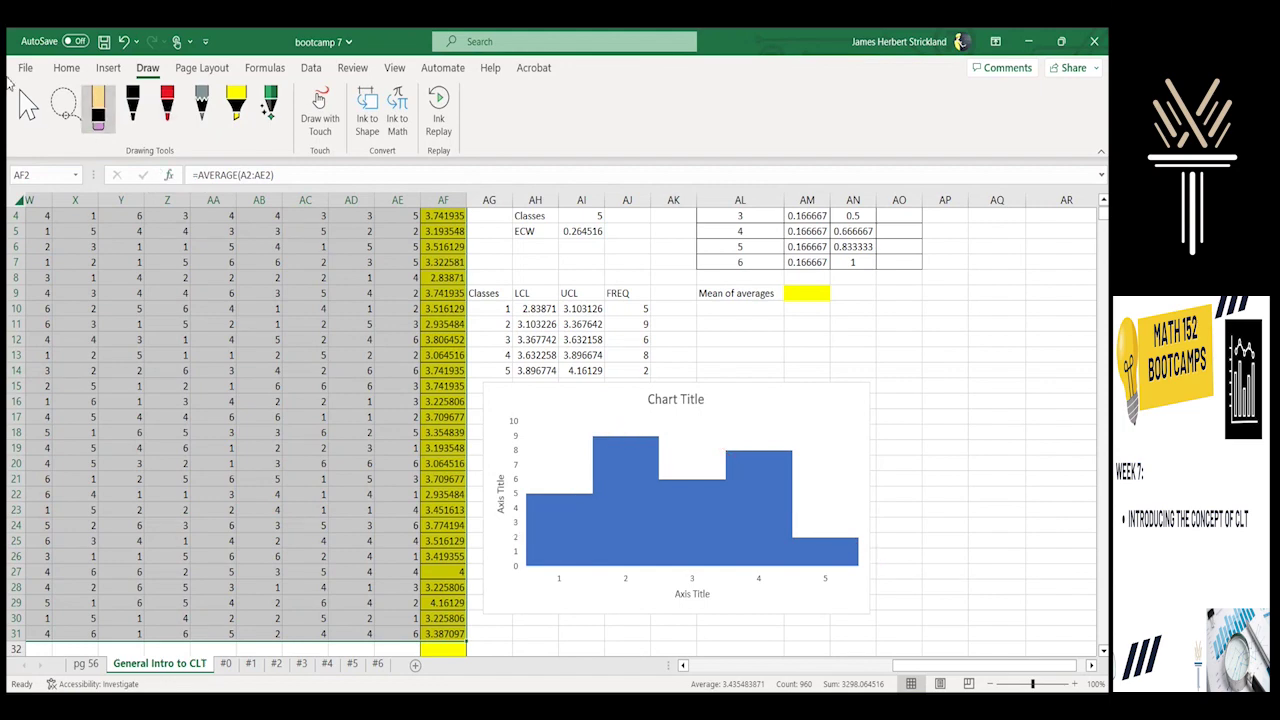
# Step: Fill the dice rolls and averages down through row 1250 and return to the histogram near row 15
pyautogui.click(30, 104)
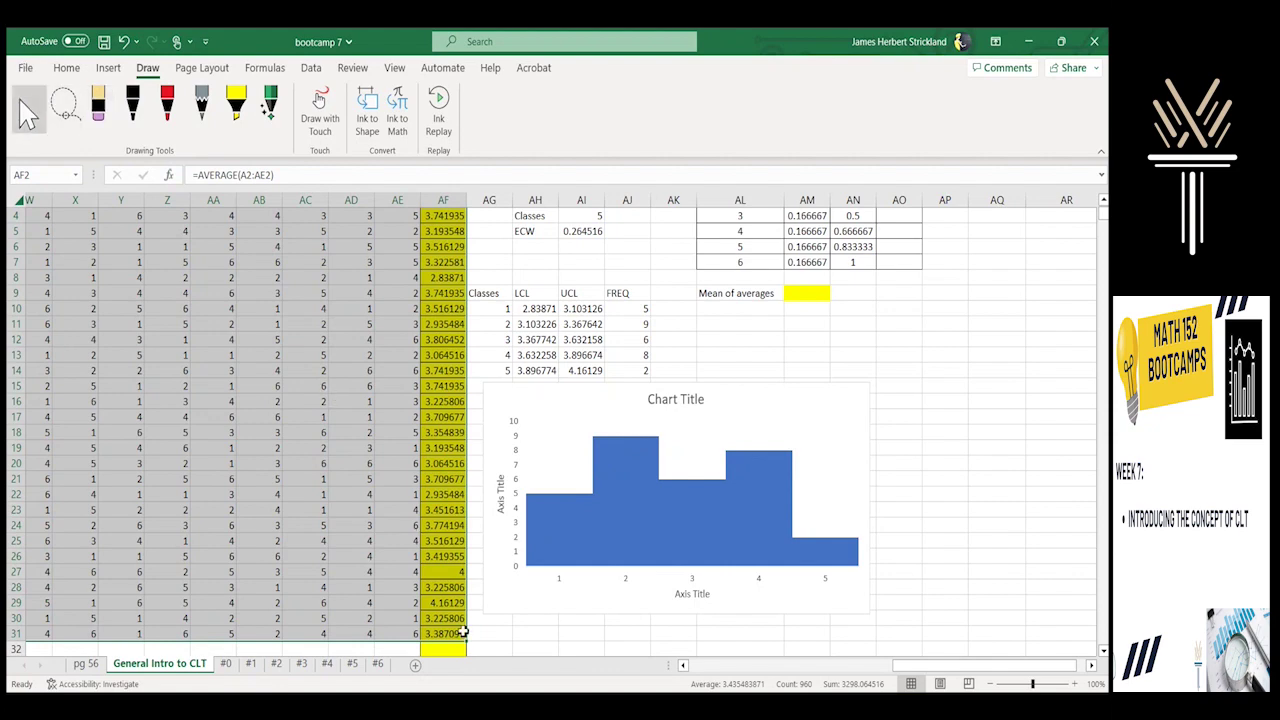
pyautogui.moveTo(465, 640)
pyautogui.mouseDown()
pyautogui.moveTo(466, 690)
pyautogui.moveTo(466, 408)
pyautogui.moveTo(471, 641)
pyautogui.mouseUp()
pyautogui.click(646, 466)
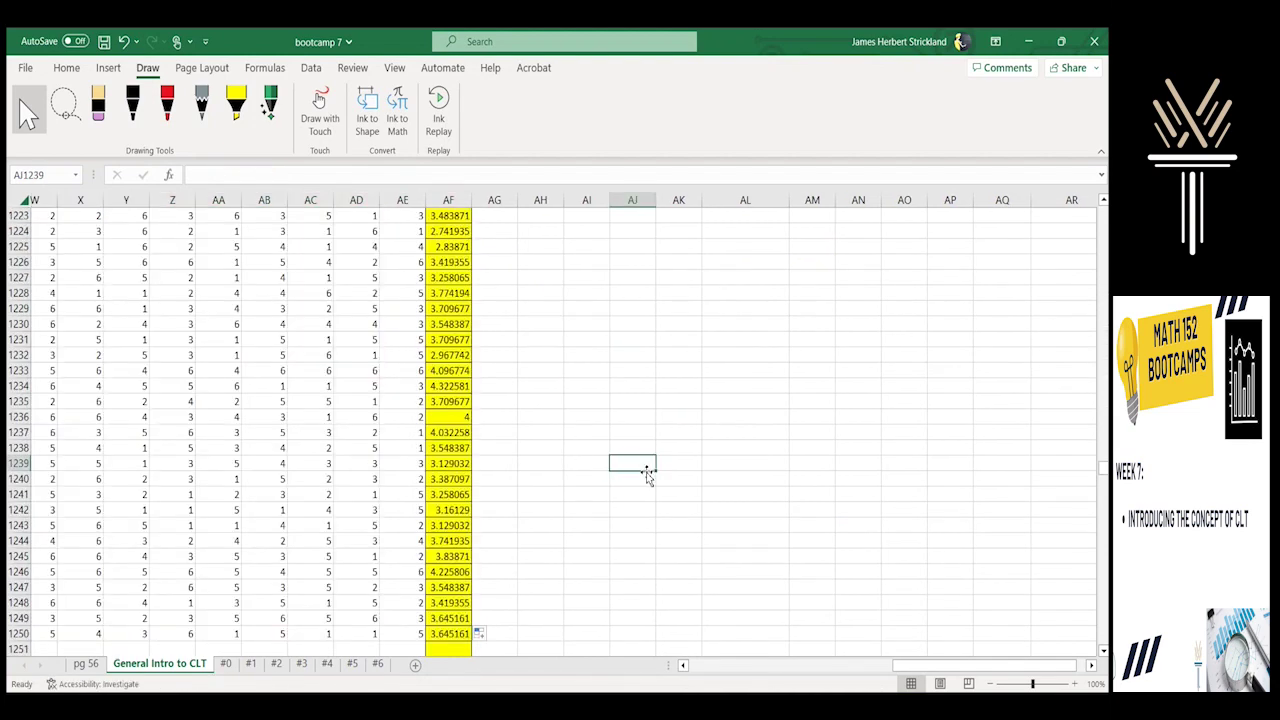
pyautogui.hotkey('ctrl', 'Up')
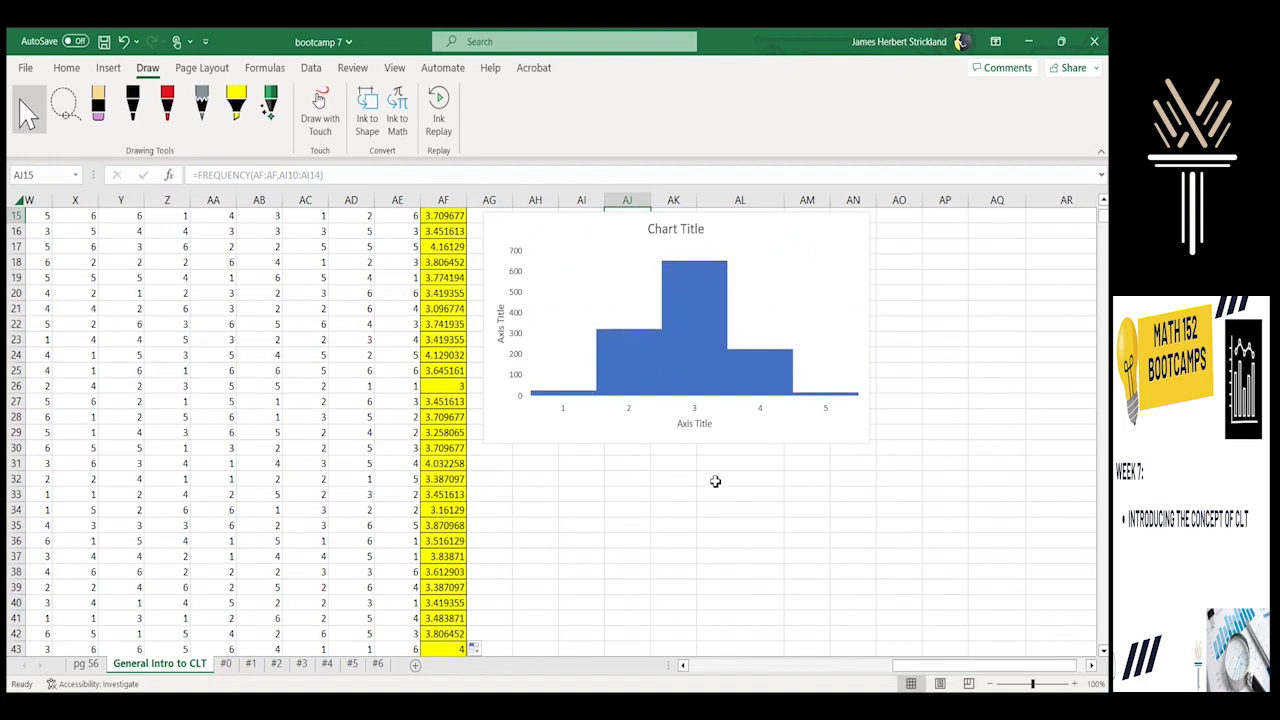
# Step: Trace a red bell-shaped curve over the histogram of averages
pyautogui.scroll(4, 714, 481)
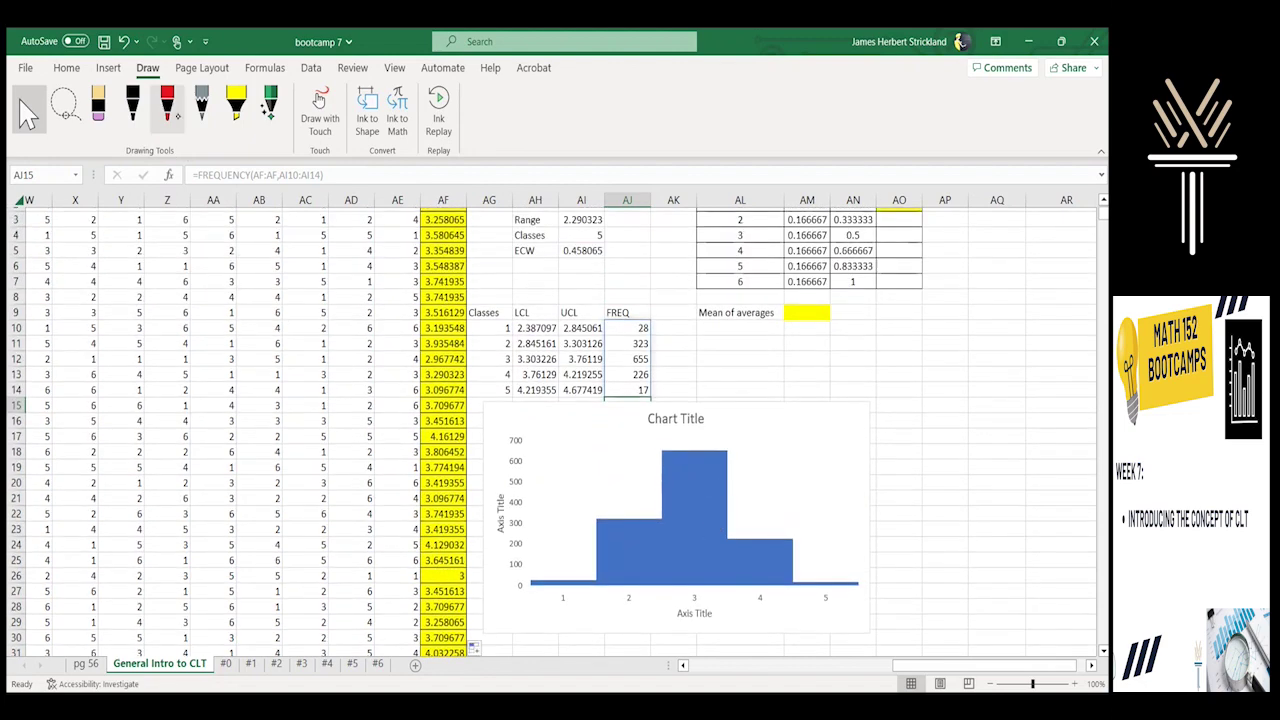
pyautogui.click(167, 105)
pyautogui.moveTo(525, 576)
pyautogui.mouseDown()
pyautogui.moveTo(598, 528)
pyautogui.moveTo(660, 460)
pyautogui.moveTo(702, 450)
pyautogui.moveTo(803, 553)
pyautogui.moveTo(855, 571)
pyautogui.mouseUp()
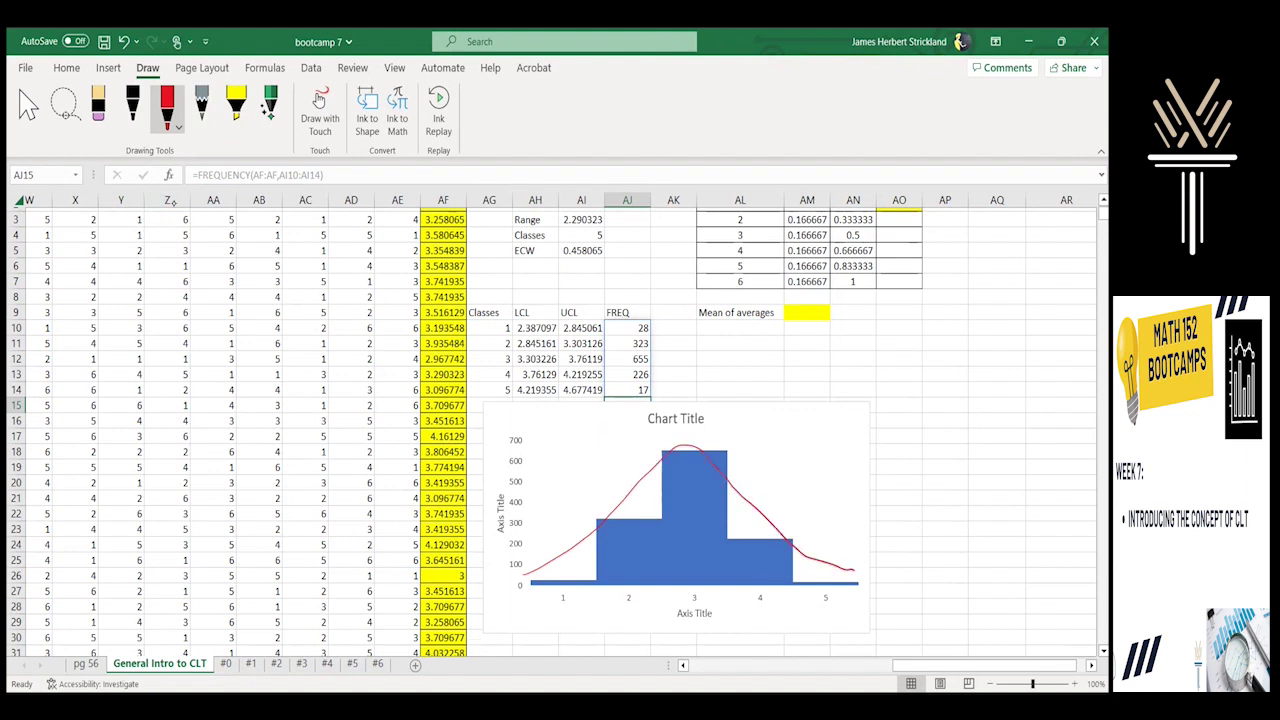
# Step: Circle a group of dice rolls in red with lines to the averages, and label the histogram curve "normal"
pyautogui.moveTo(130, 248)
pyautogui.mouseDown()
pyautogui.moveTo(292, 398)
pyautogui.moveTo(198, 247)
pyautogui.mouseUp()
pyautogui.moveTo(240, 322)
pyautogui.mouseDown()
pyautogui.moveTo(416, 264)
pyautogui.moveTo(416, 326)
pyautogui.mouseUp()
pyautogui.moveTo(282, 337); pyautogui.dragTo(410, 410)
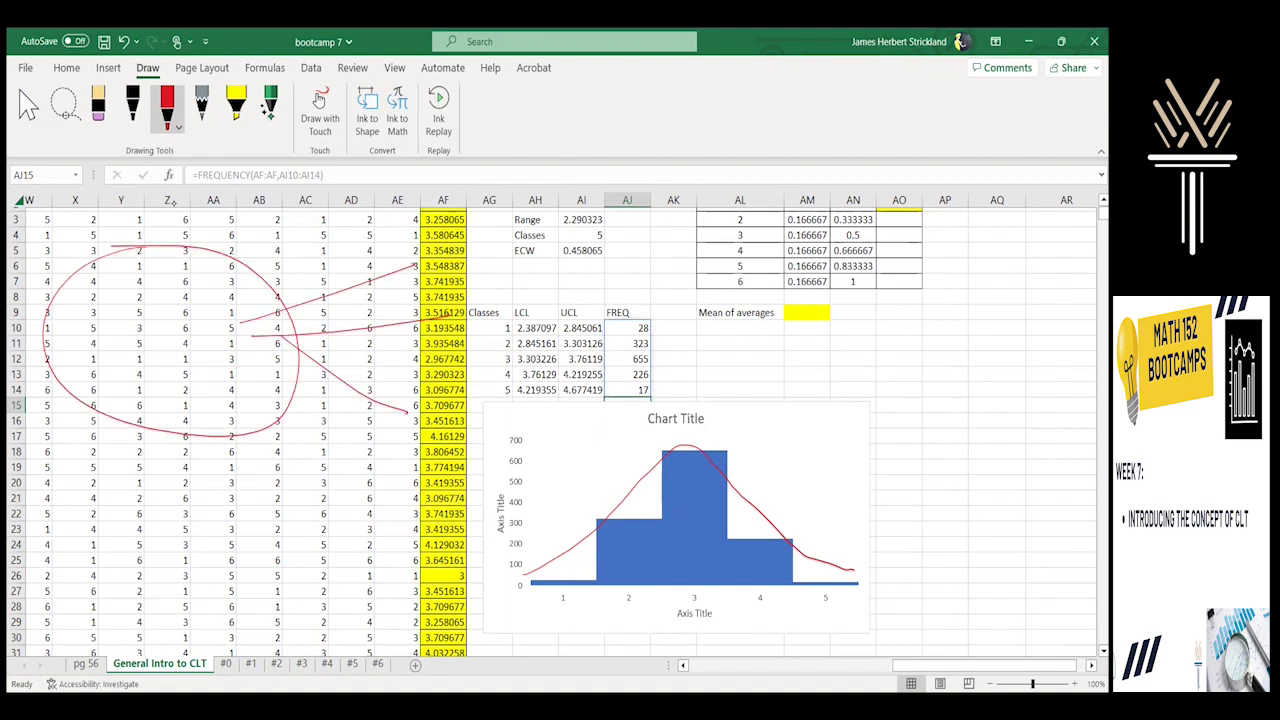
pyautogui.moveTo(730, 440)
pyautogui.mouseDown()
pyautogui.moveTo(738, 426)
pyautogui.moveTo(792, 446)
pyautogui.moveTo(818, 438)
pyautogui.moveTo(822, 460)
pyautogui.mouseUp()
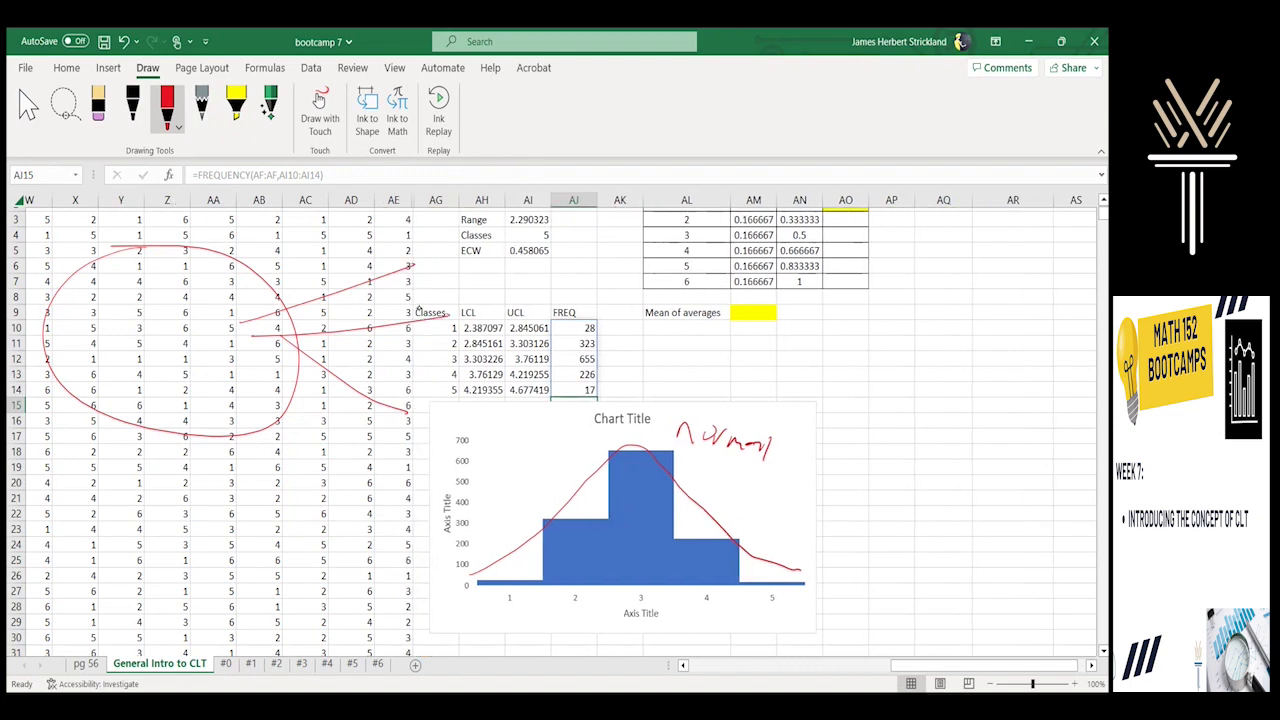
pyautogui.hotkey('ctrl', 'z')
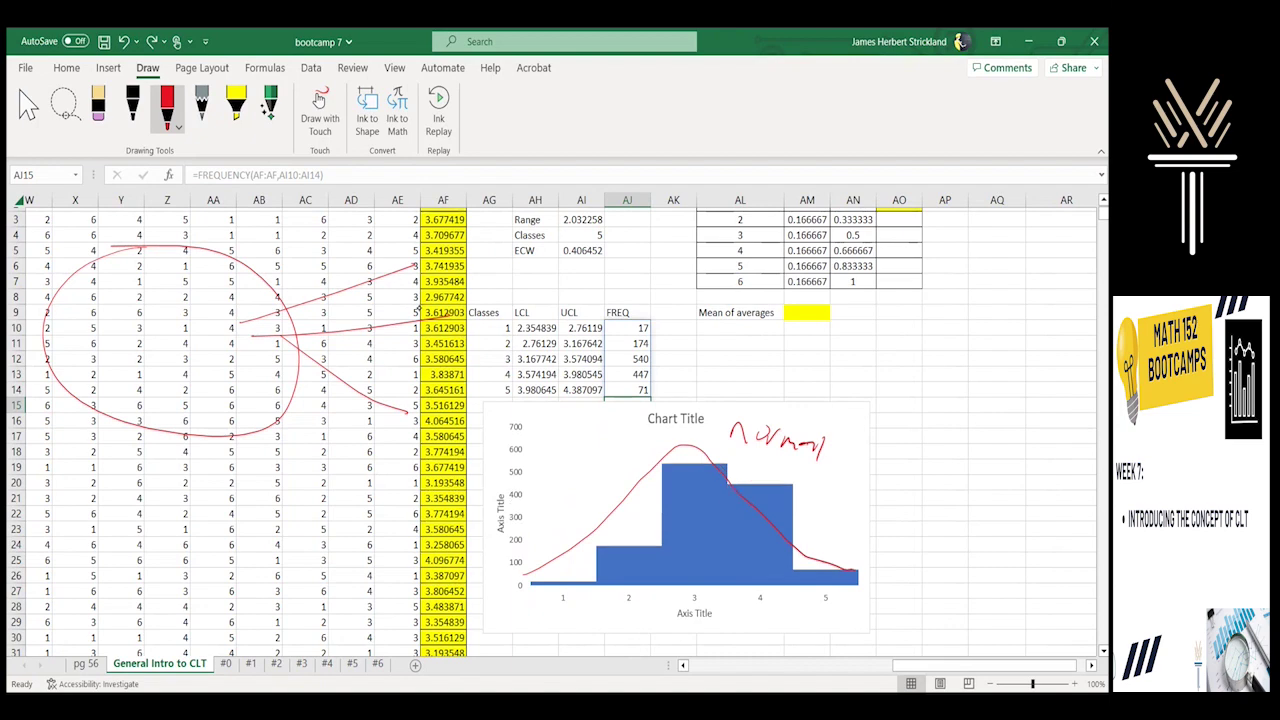
# Step: Circle the upper values of the Average column in black and draw an arrow from them to the histogram
pyautogui.click(132, 104)
pyautogui.moveTo(488, 228)
pyautogui.mouseDown()
pyautogui.moveTo(392, 275)
pyautogui.moveTo(500, 240)
pyautogui.mouseUp()
pyautogui.moveTo(441, 325); pyautogui.dragTo(552, 460)
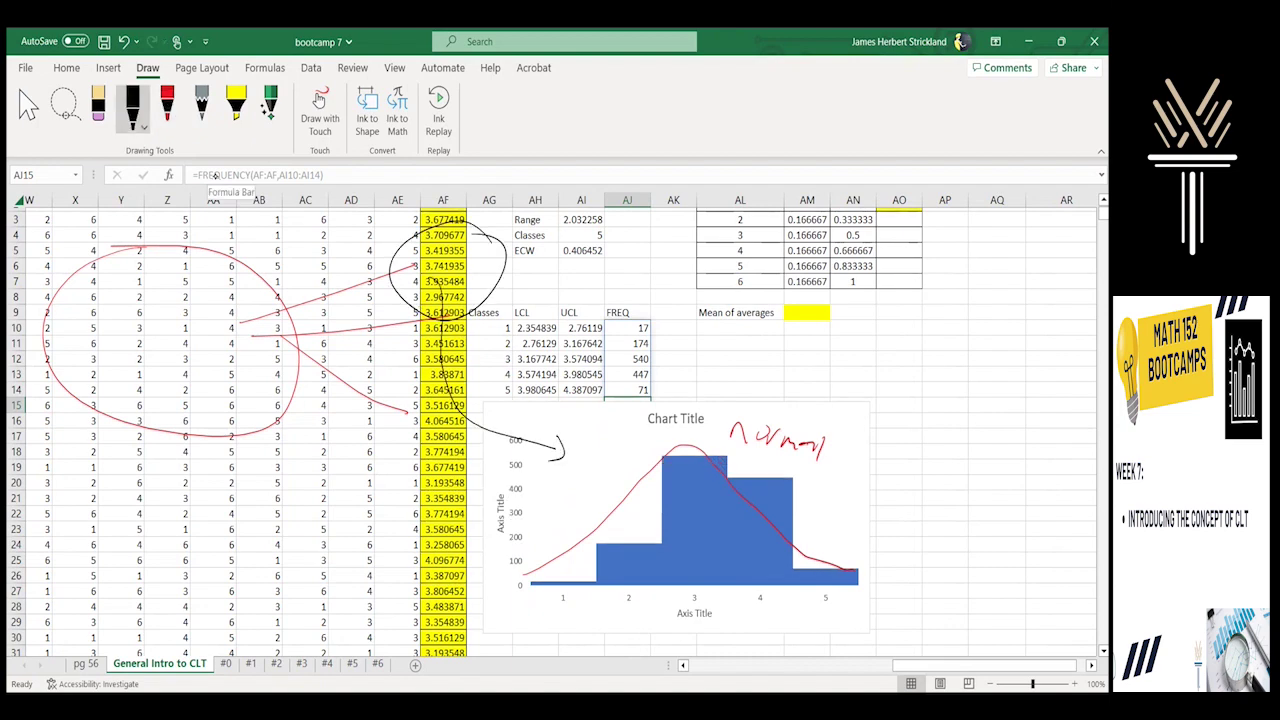
# Step: Trace two black bell-shaped curves over the histogram and mark short lines on both sides of its tallest bar
pyautogui.moveTo(540, 562)
pyautogui.mouseDown()
pyautogui.moveTo(700, 455)
pyautogui.moveTo(812, 560)
pyautogui.moveTo(852, 570)
pyautogui.mouseUp()
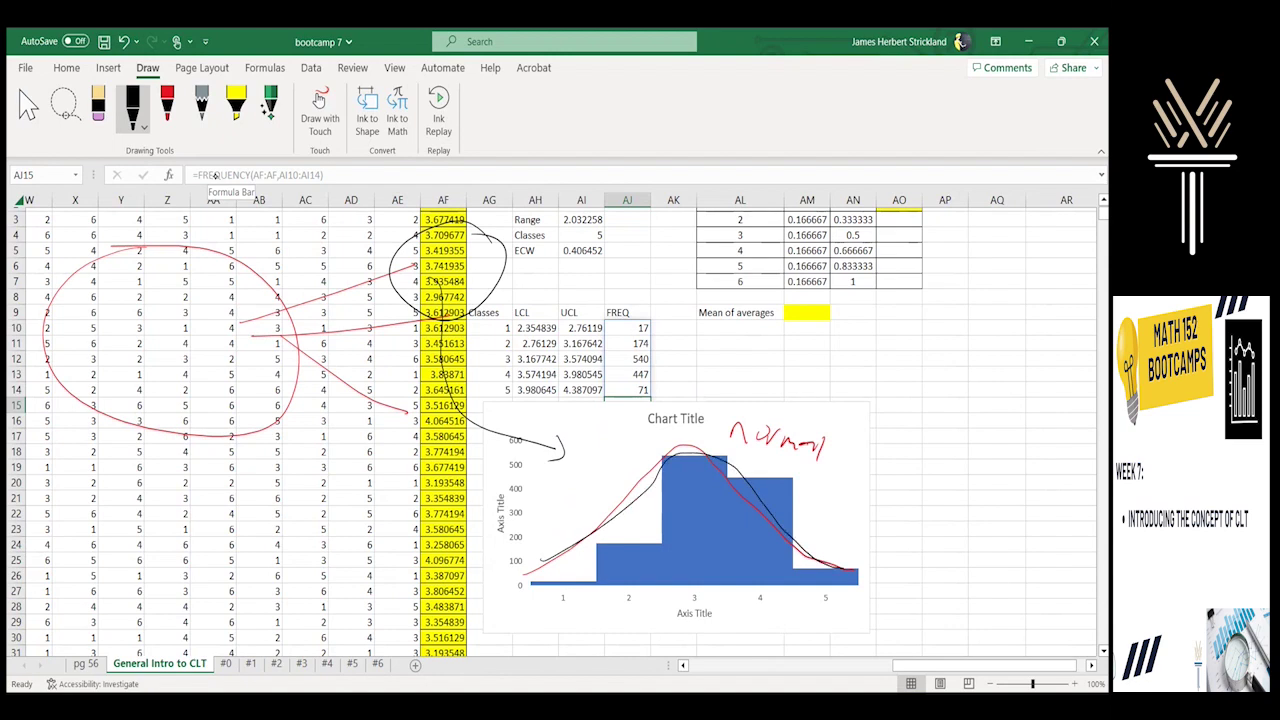
pyautogui.moveTo(724, 478)
pyautogui.mouseDown()
pyautogui.moveTo(776, 484)
pyautogui.moveTo(608, 477)
pyautogui.mouseUp()
pyautogui.moveTo(518, 575)
pyautogui.mouseDown()
pyautogui.moveTo(544, 568)
pyautogui.moveTo(668, 458)
pyautogui.moveTo(860, 562)
pyautogui.mouseUp()
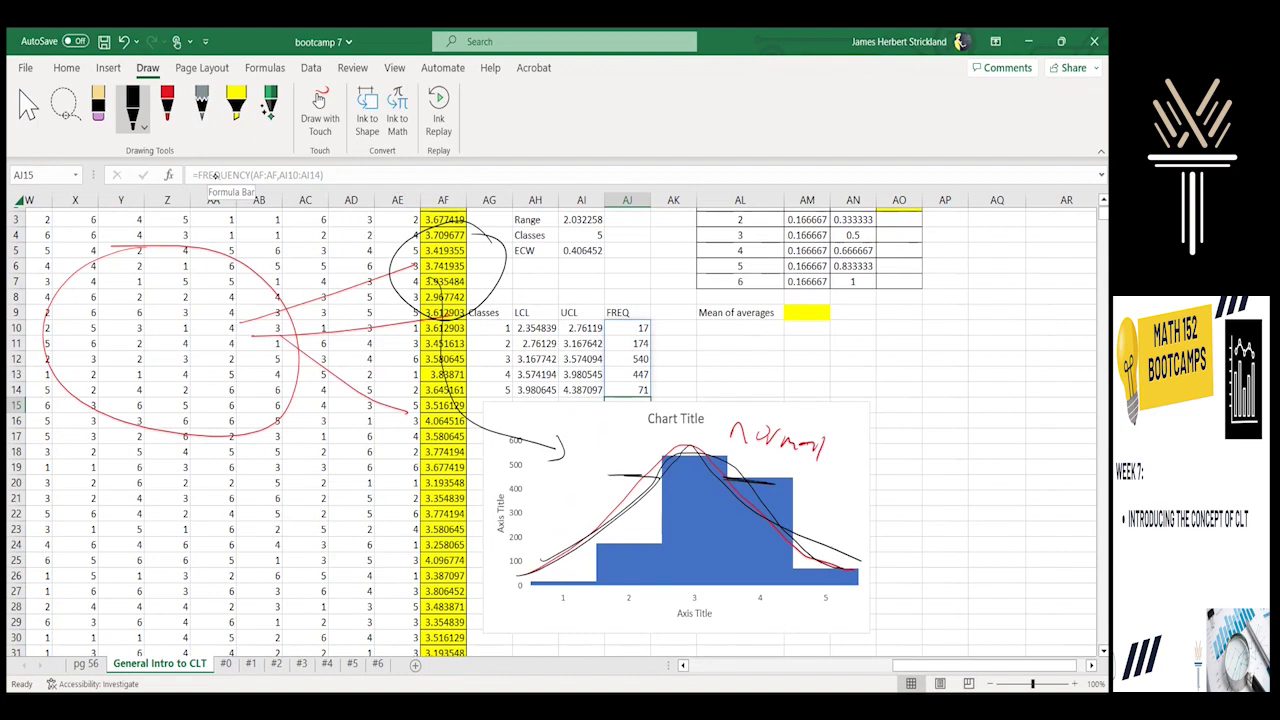
# Step: Erase the red circle and lines over the dice rolls and the black circle and arrow line over the averages
pyautogui.click(97, 105)
pyautogui.click(120, 246)
pyautogui.click(340, 370)
pyautogui.click(391, 265)
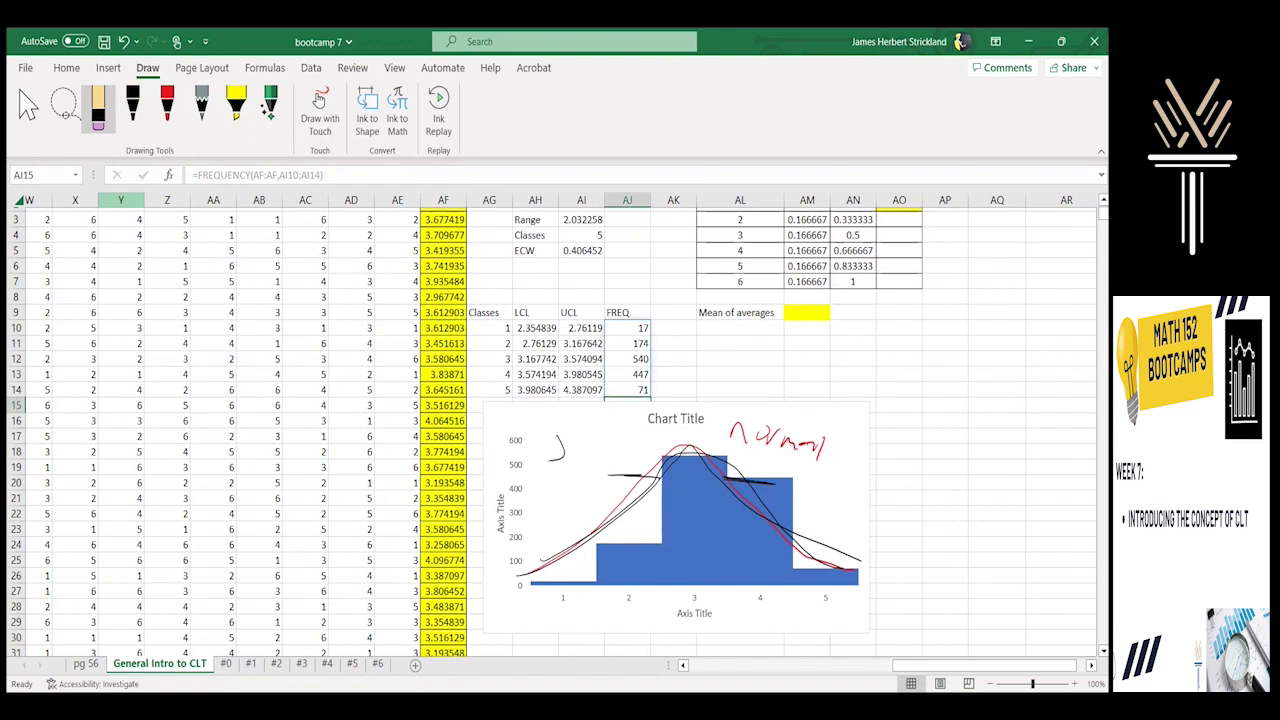
# Step: Enter =AVERAGE(AF:AF) in cell AM9 beside the Mean of averages label
pyautogui.scroll(1, 858, 372)
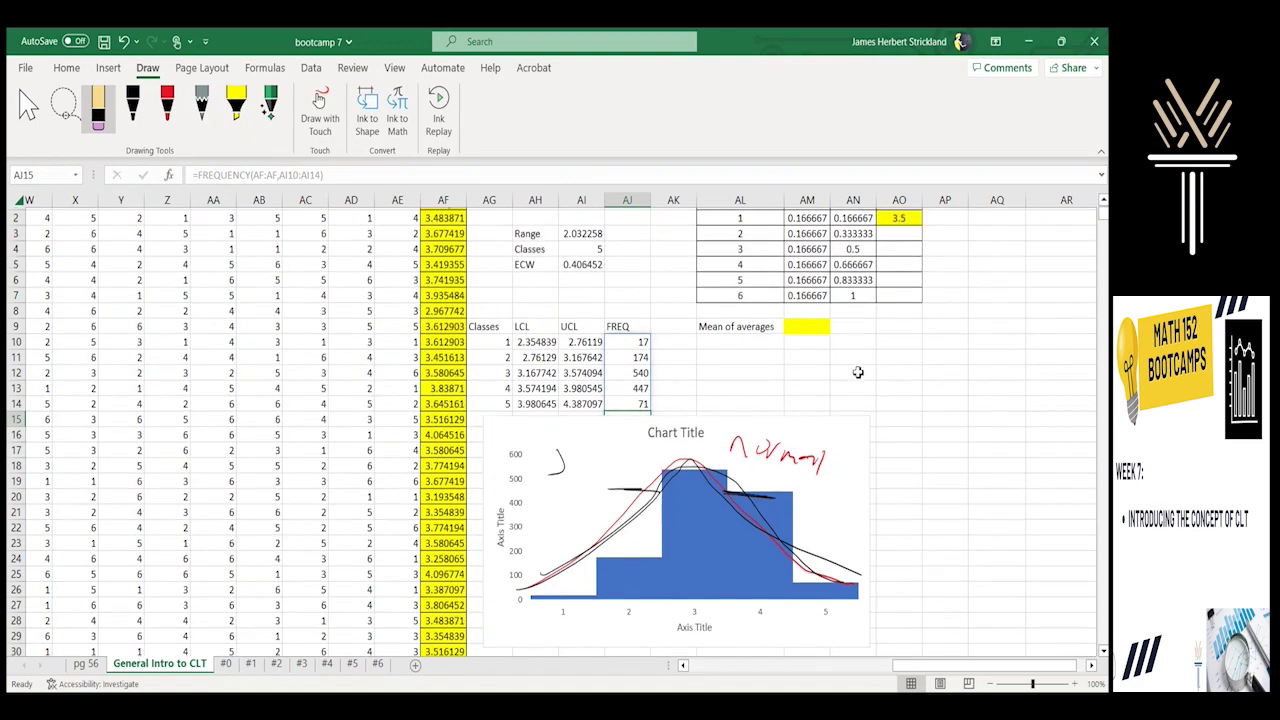
pyautogui.scroll(1, 780, 355)
pyautogui.click(712, 340)
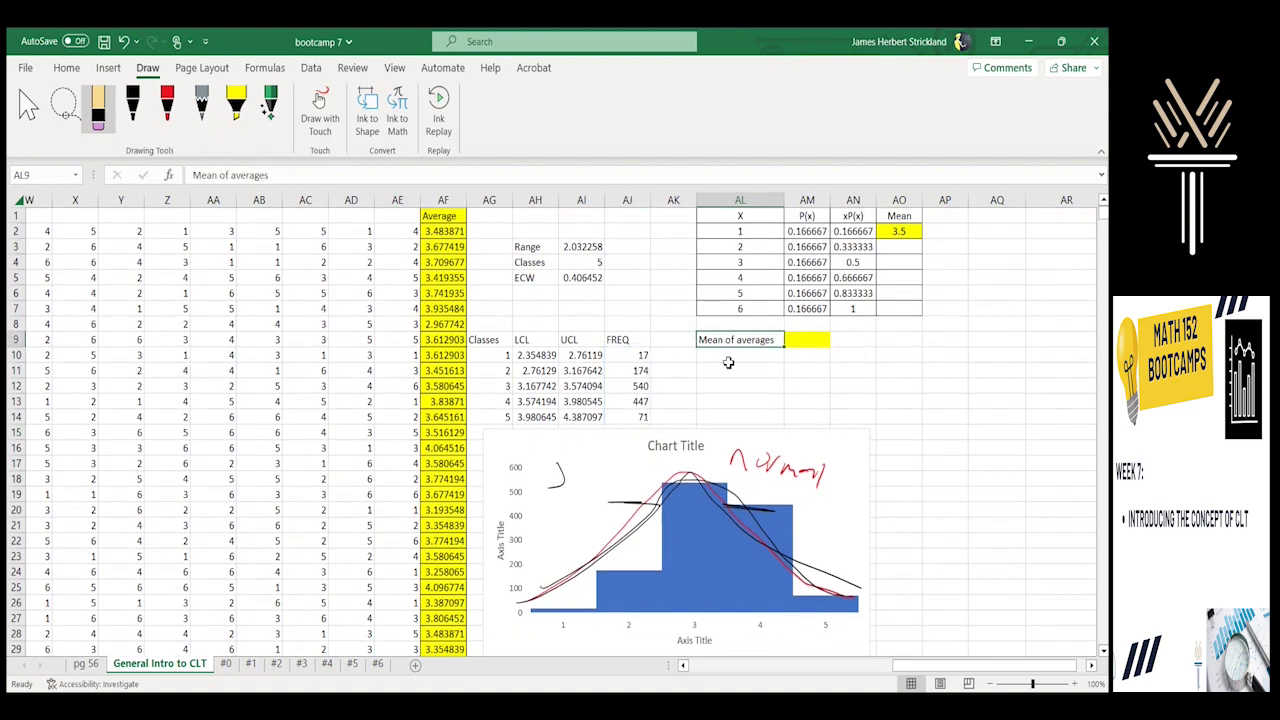
pyautogui.click(802, 342)
pyautogui.write('=averag')
pyautogui.press('BackSpace')
pyautogui.press('BackSpace')
pyautogui.press('BackSpace')
pyautogui.write('erage(')
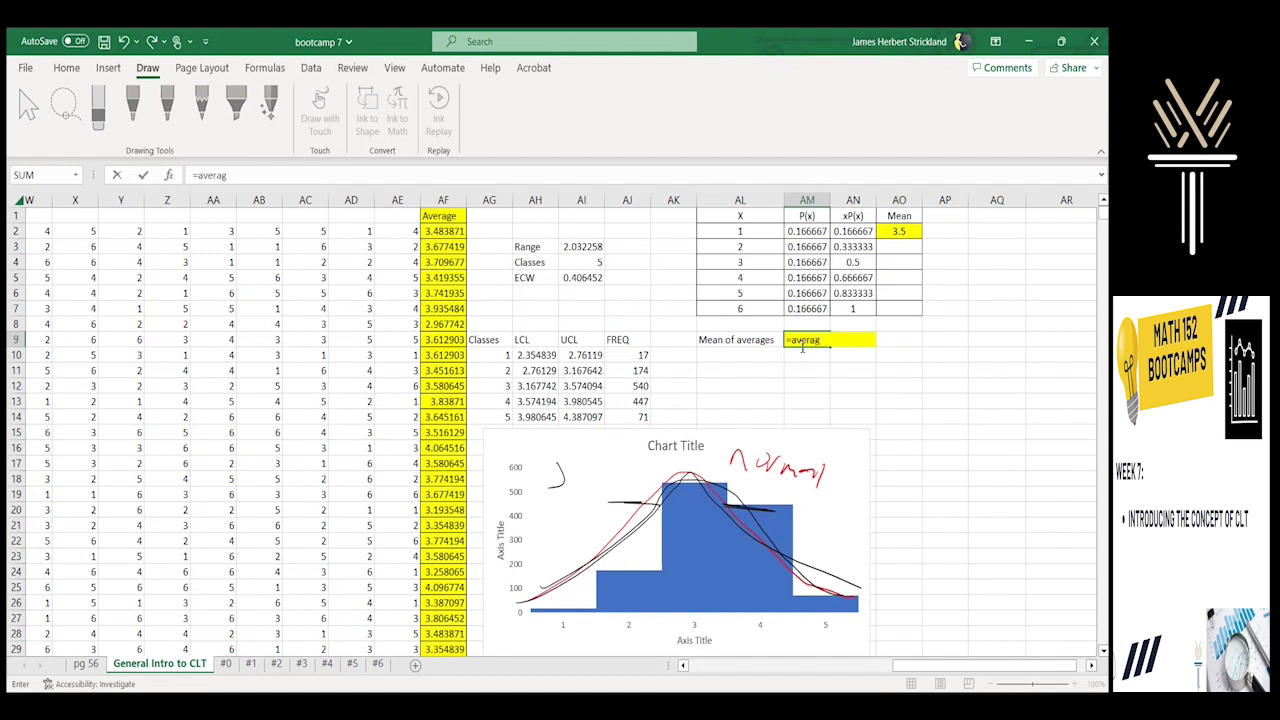
pyautogui.click(441, 201)
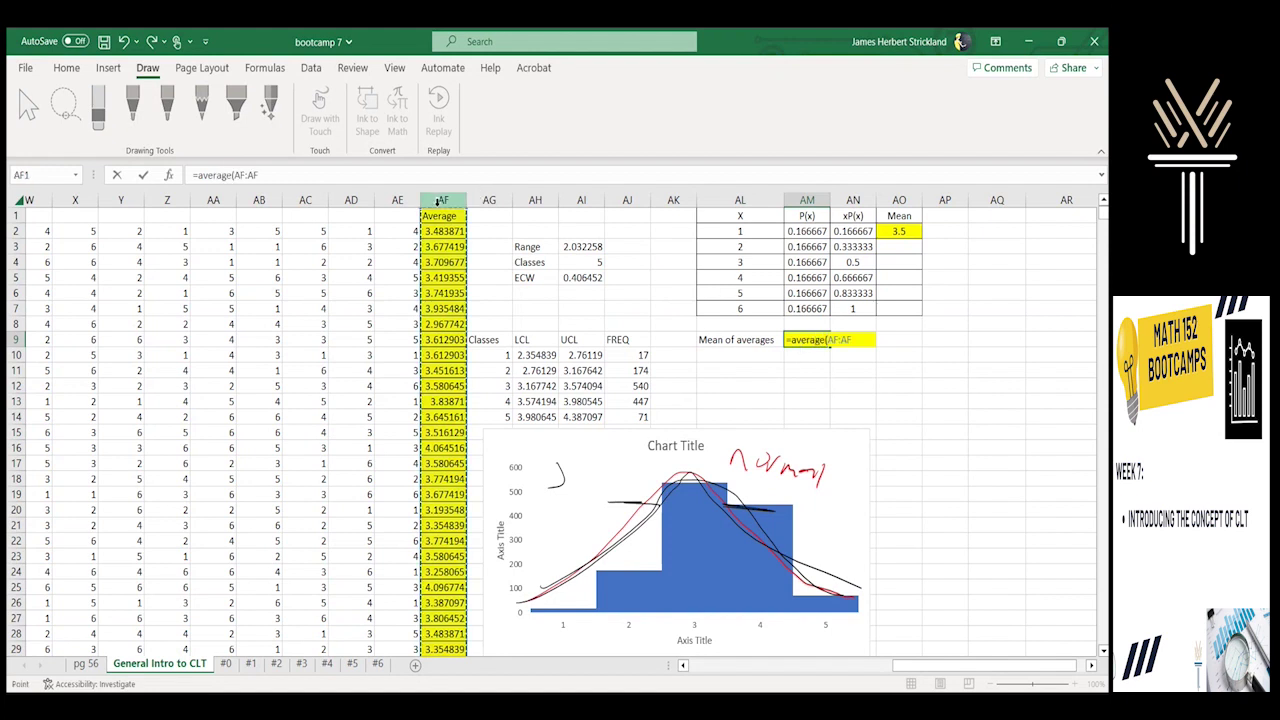
pyautogui.write(')')
pyautogui.press('Return')
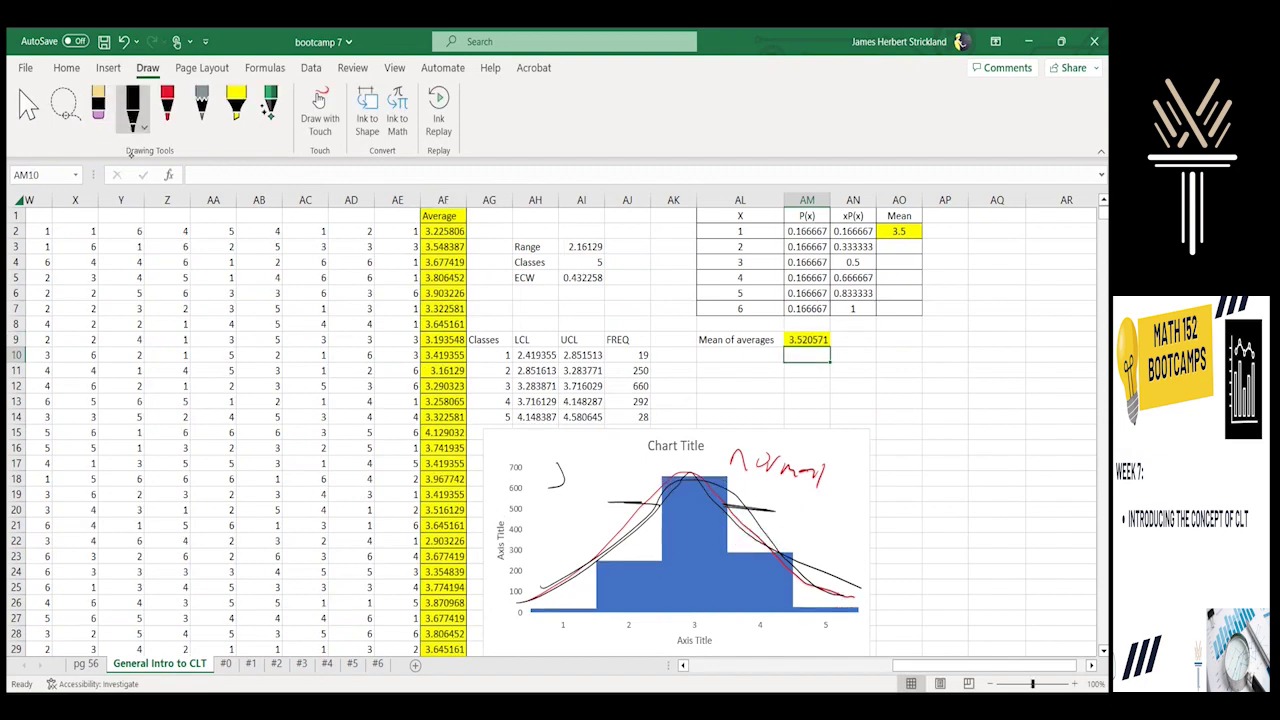
# Step: Circle the mean of averages in black with an arrow to the Mean in AO2, and write "Under CLT" beside the table
pyautogui.moveTo(830, 324)
pyautogui.mouseDown()
pyautogui.moveTo(815, 370)
pyautogui.moveTo(790, 319)
pyautogui.moveTo(880, 345)
pyautogui.moveTo(907, 305)
pyautogui.moveTo(906, 250)
pyautogui.moveTo(917, 257)
pyautogui.moveTo(895, 256)
pyautogui.mouseUp()
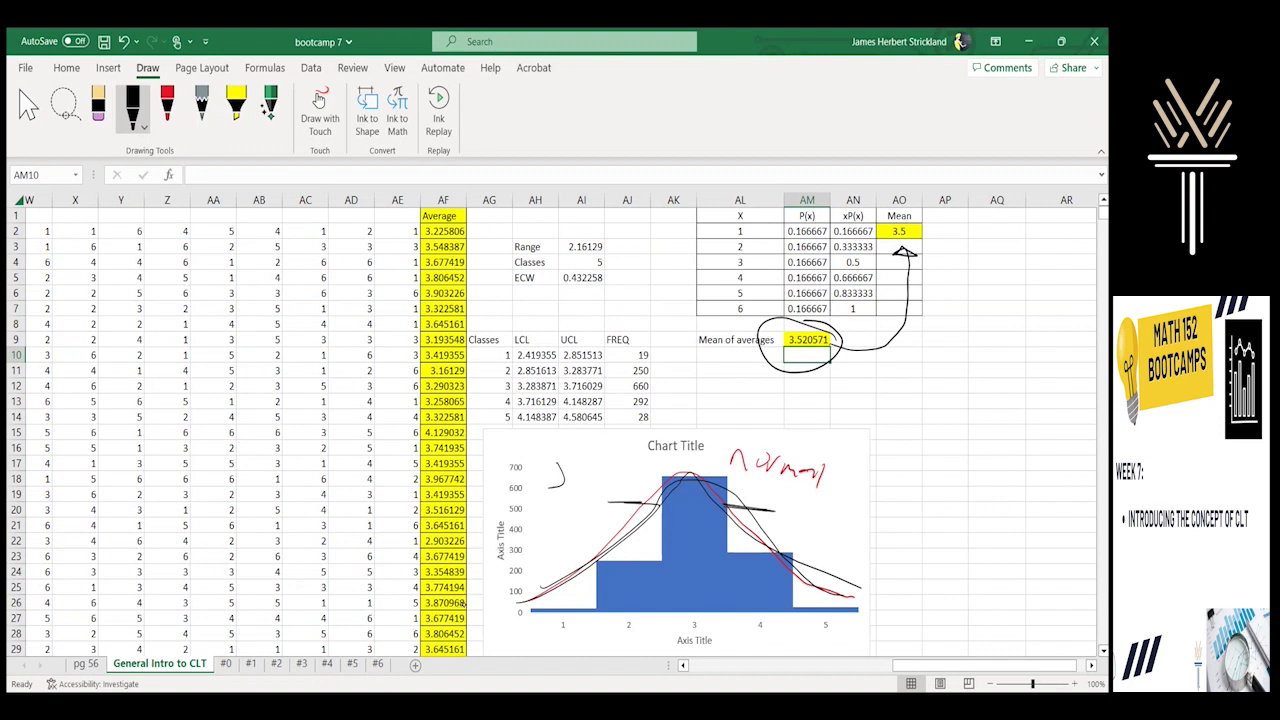
pyautogui.moveTo(884, 374)
pyautogui.mouseDown()
pyautogui.moveTo(916, 390)
pyautogui.moveTo(1010, 388)
pyautogui.moveTo(1052, 364)
pyautogui.mouseUp()
pyautogui.moveTo(1046, 366); pyautogui.dragTo(1040, 386)
# Step: Continue the handwritten note with "we always assume that the pop mean", underlining "always"
pyautogui.click(1091, 665)
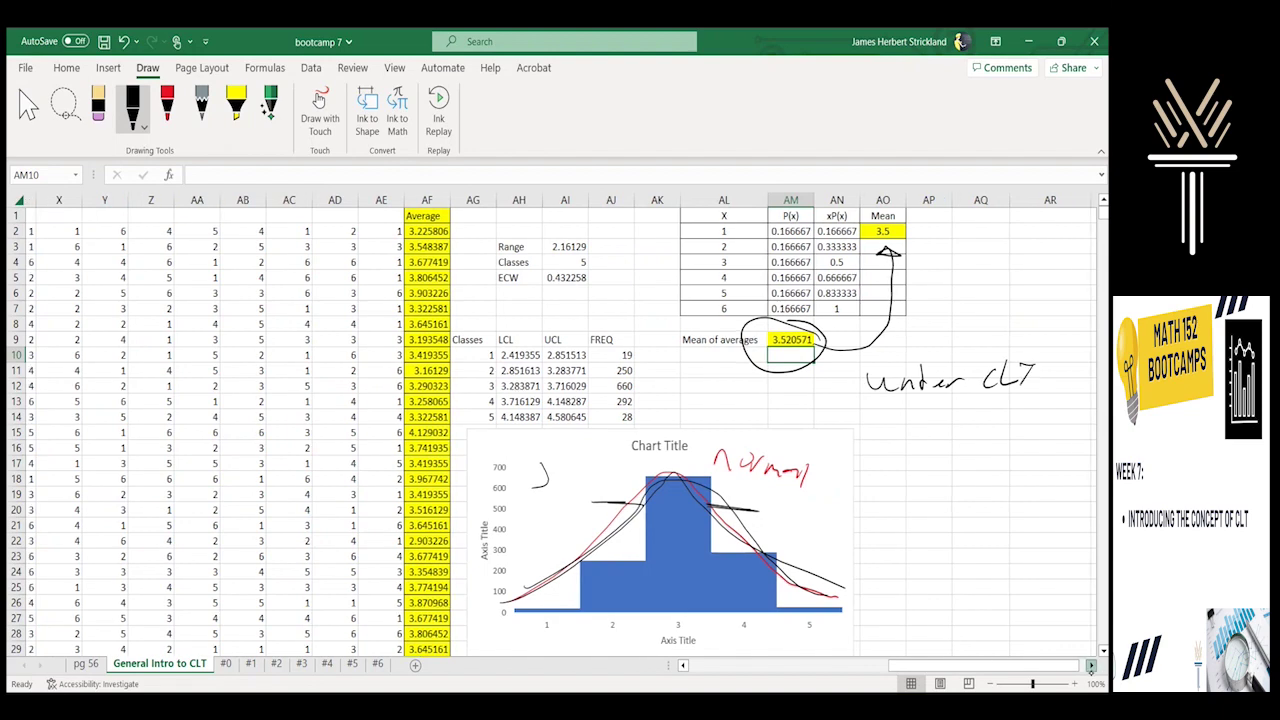
pyautogui.moveTo(665, 406)
pyautogui.mouseDown()
pyautogui.moveTo(672, 424)
pyautogui.moveTo(702, 410)
pyautogui.moveTo(714, 422)
pyautogui.moveTo(854, 428)
pyautogui.moveTo(836, 414)
pyautogui.mouseUp()
pyautogui.moveTo(740, 434)
pyautogui.mouseDown()
pyautogui.moveTo(868, 436)
pyautogui.moveTo(920, 404)
pyautogui.moveTo(932, 432)
pyautogui.mouseUp()
pyautogui.moveTo(952, 410)
pyautogui.mouseDown()
pyautogui.moveTo(942, 430)
pyautogui.moveTo(1020, 432)
pyautogui.mouseUp()
pyautogui.moveTo(636, 450); pyautogui.dragTo(636, 474)
pyautogui.moveTo(646, 452)
pyautogui.mouseDown()
pyautogui.moveTo(668, 474)
pyautogui.moveTo(654, 462)
pyautogui.moveTo(786, 478)
pyautogui.mouseUp()
pyautogui.moveTo(786, 472)
pyautogui.mouseDown()
pyautogui.moveTo(806, 474)
pyautogui.moveTo(770, 462)
pyautogui.mouseUp()
pyautogui.moveTo(830, 458); pyautogui.dragTo(862, 472)
pyautogui.moveTo(850, 472)
pyautogui.mouseDown()
pyautogui.moveTo(866, 484)
pyautogui.moveTo(918, 468)
pyautogui.mouseUp()
pyautogui.moveTo(918, 462)
pyautogui.mouseDown()
pyautogui.moveTo(940, 488)
pyautogui.moveTo(962, 472)
pyautogui.mouseUp()
pyautogui.moveTo(978, 468)
pyautogui.mouseDown()
pyautogui.moveTo(972, 478)
pyautogui.moveTo(1006, 482)
pyautogui.mouseUp()
# Step: Finish the handwritten note with "is our sampling or average dist mean"
pyautogui.moveTo(674, 516)
pyautogui.mouseDown()
pyautogui.moveTo(664, 528)
pyautogui.moveTo(772, 522)
pyautogui.moveTo(872, 540)
pyautogui.moveTo(898, 526)
pyautogui.moveTo(900, 544)
pyautogui.moveTo(1012, 532)
pyautogui.mouseUp()
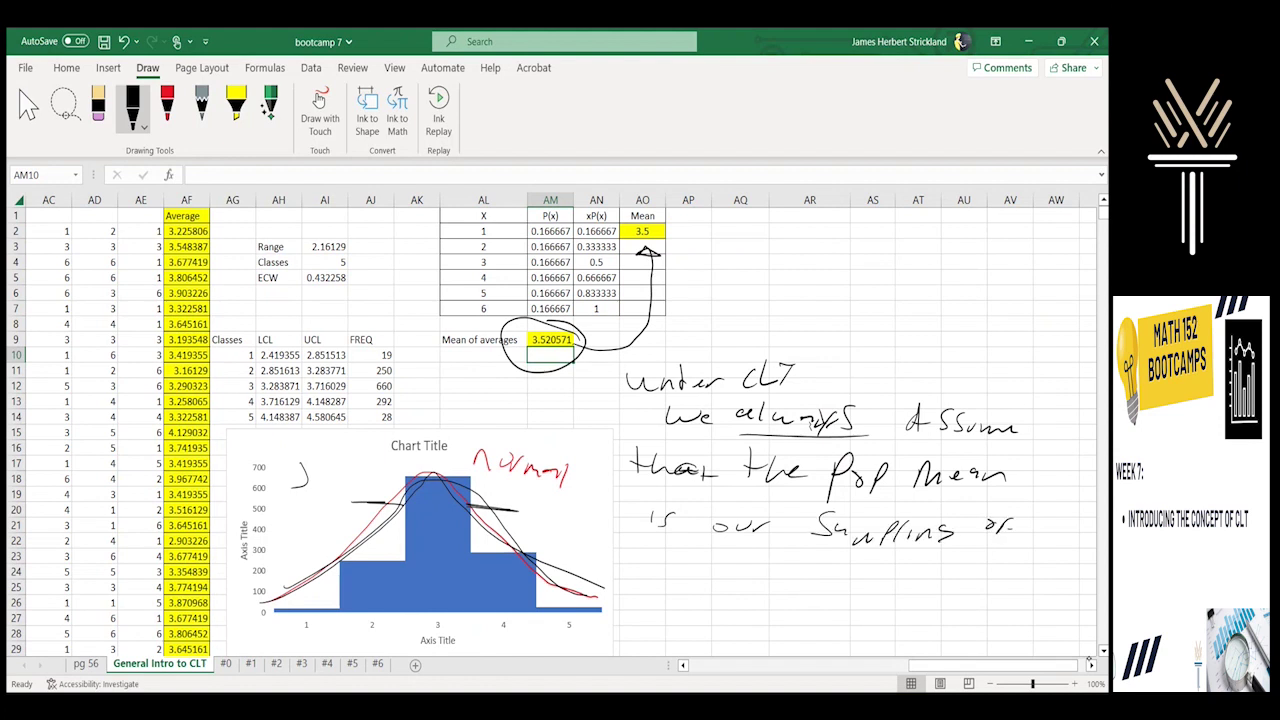
pyautogui.moveTo(648, 580); pyautogui.dragTo(800, 582)
pyautogui.moveTo(824, 564)
pyautogui.mouseDown()
pyautogui.moveTo(814, 580)
pyautogui.moveTo(832, 592)
pyautogui.moveTo(842, 568)
pyautogui.moveTo(930, 578)
pyautogui.moveTo(936, 590)
pyautogui.mouseUp()
# Step: Emphasize the mean of averages with more circles and underlines, and underline the Mean in AO2
pyautogui.moveTo(540, 318)
pyautogui.mouseDown()
pyautogui.moveTo(586, 334)
pyautogui.moveTo(520, 310)
pyautogui.moveTo(570, 360)
pyautogui.moveTo(540, 316)
pyautogui.mouseUp()
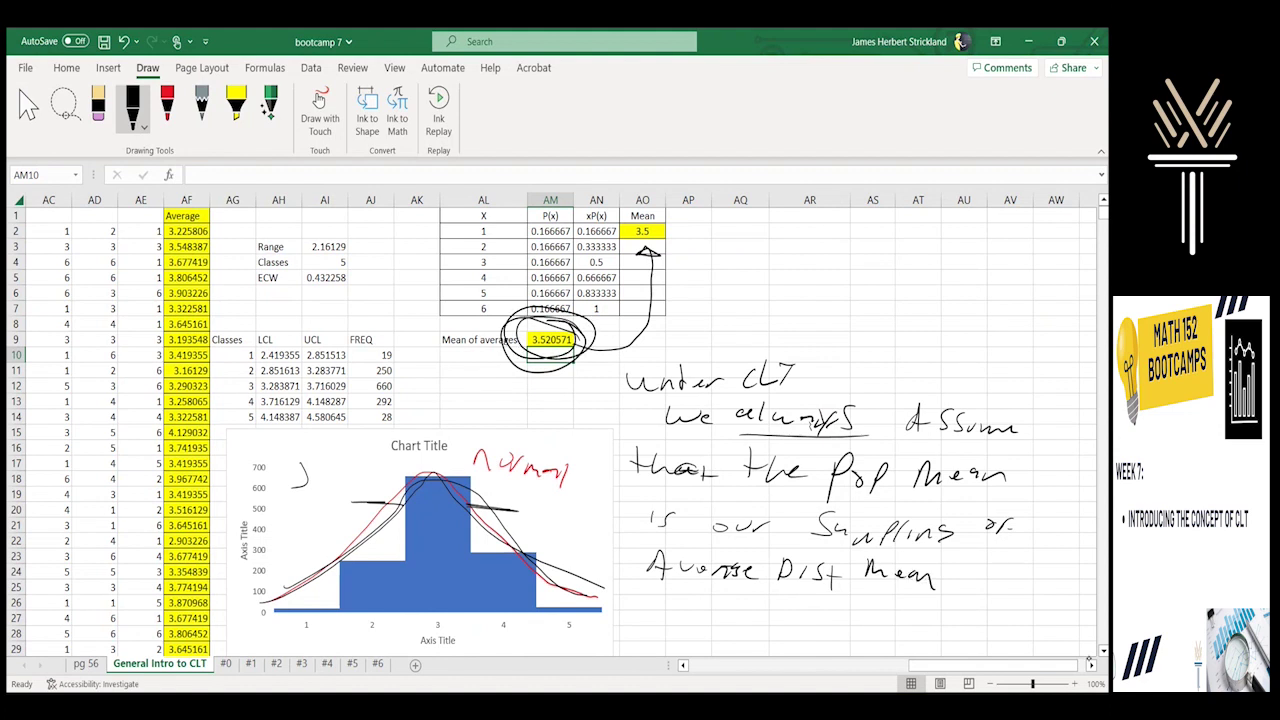
pyautogui.moveTo(536, 354); pyautogui.dragTo(576, 358)
pyautogui.moveTo(636, 240); pyautogui.dragTo(656, 237)
pyautogui.moveTo(562, 330)
pyautogui.mouseDown()
pyautogui.moveTo(510, 314)
pyautogui.moveTo(528, 366)
pyautogui.moveTo(590, 340)
pyautogui.mouseUp()
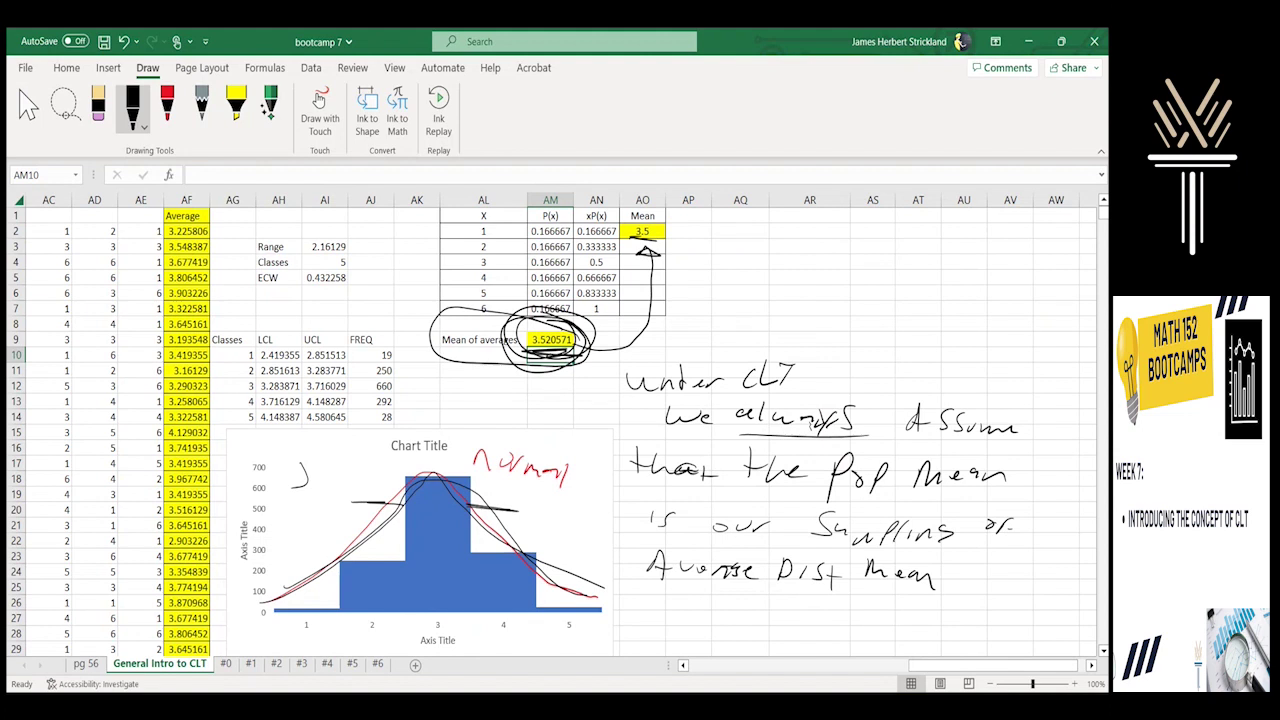
# Step: Write "Norm.dist(X, _" above the note and draw an arrow from the Mean in AO2 to the blank
pyautogui.moveTo(700, 306)
pyautogui.mouseDown()
pyautogui.moveTo(703, 280)
pyautogui.moveTo(716, 306)
pyautogui.moveTo(784, 306)
pyautogui.mouseUp()
pyautogui.moveTo(800, 292)
pyautogui.mouseDown()
pyautogui.moveTo(828, 290)
pyautogui.moveTo(842, 312)
pyautogui.mouseUp()
pyautogui.moveTo(866, 286)
pyautogui.mouseDown()
pyautogui.moveTo(853, 309)
pyautogui.moveTo(876, 318)
pyautogui.moveTo(916, 298)
pyautogui.mouseUp()
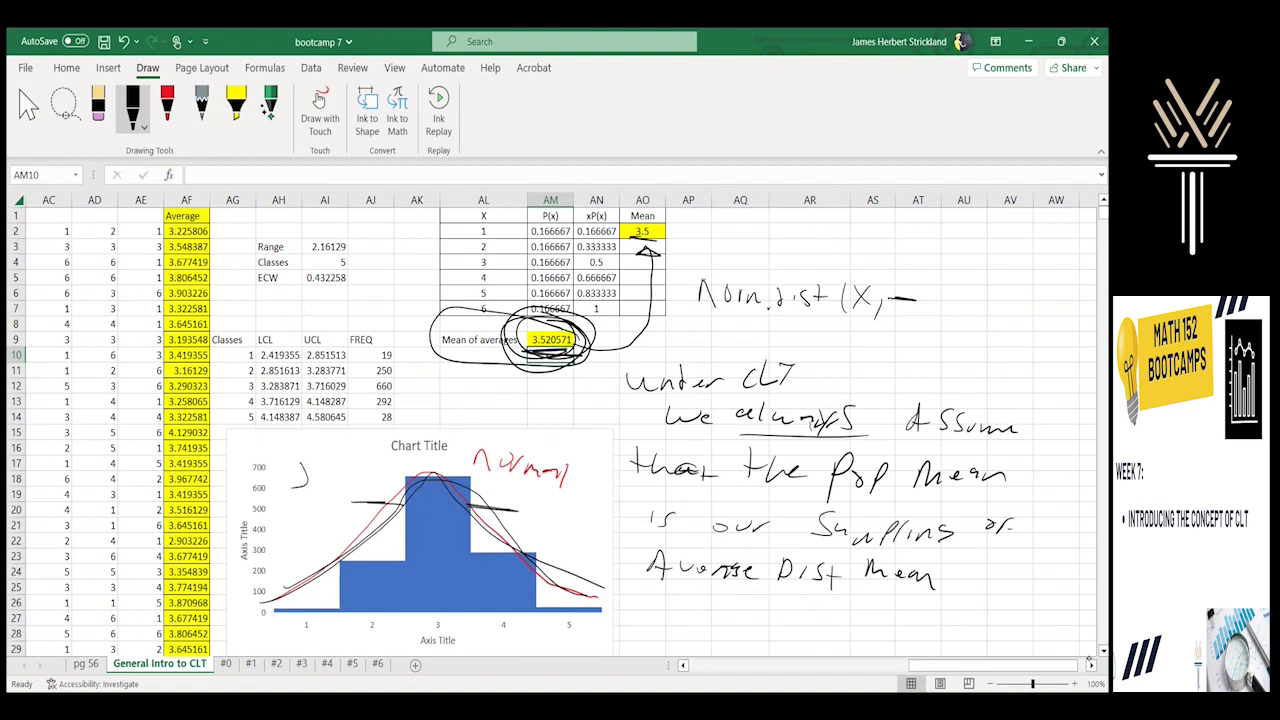
pyautogui.moveTo(658, 230)
pyautogui.mouseDown()
pyautogui.moveTo(866, 232)
pyautogui.moveTo(901, 274)
pyautogui.moveTo(912, 264)
pyautogui.mouseUp()
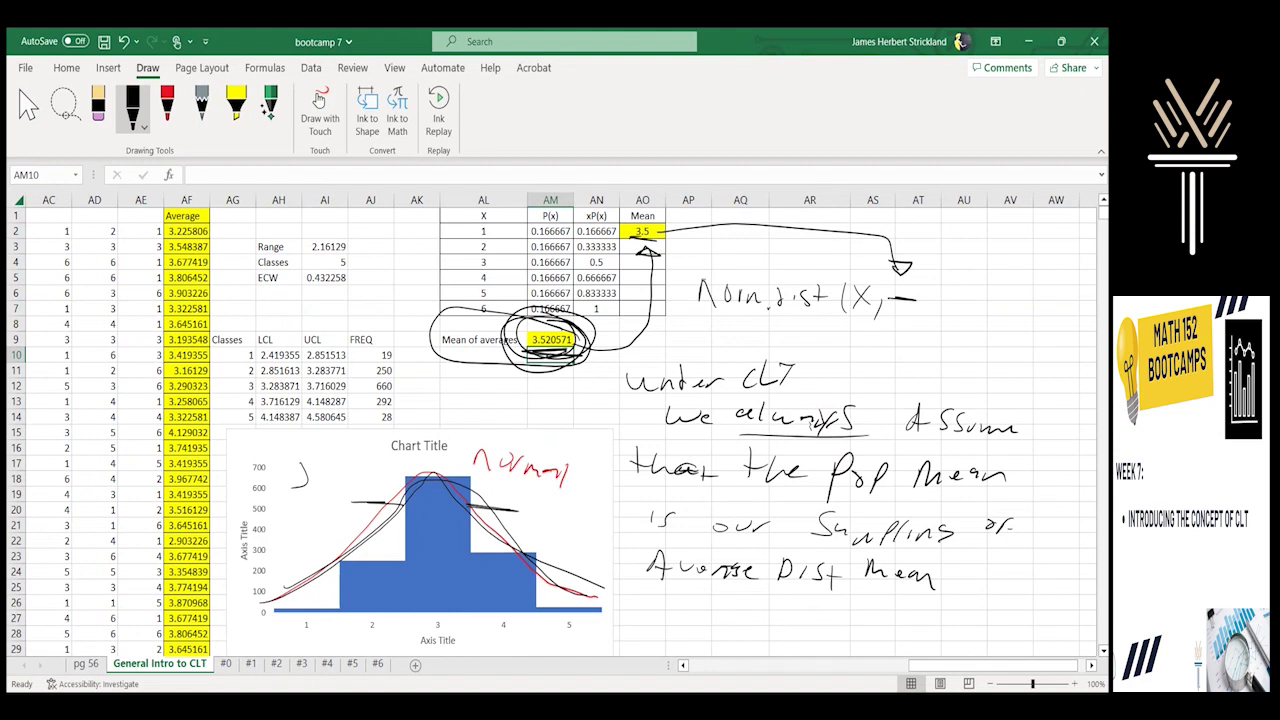
# Step: Draw a small arrow to the mean of averages, underline "Under CLT" and circle "Pop mean" in the note
pyautogui.moveTo(589, 392); pyautogui.dragTo(590, 378)
pyautogui.moveTo(645, 396); pyautogui.dragTo(797, 398)
pyautogui.moveTo(832, 496)
pyautogui.mouseDown()
pyautogui.moveTo(1004, 480)
pyautogui.moveTo(898, 446)
pyautogui.moveTo(830, 496)
pyautogui.moveTo(860, 498)
pyautogui.mouseUp()
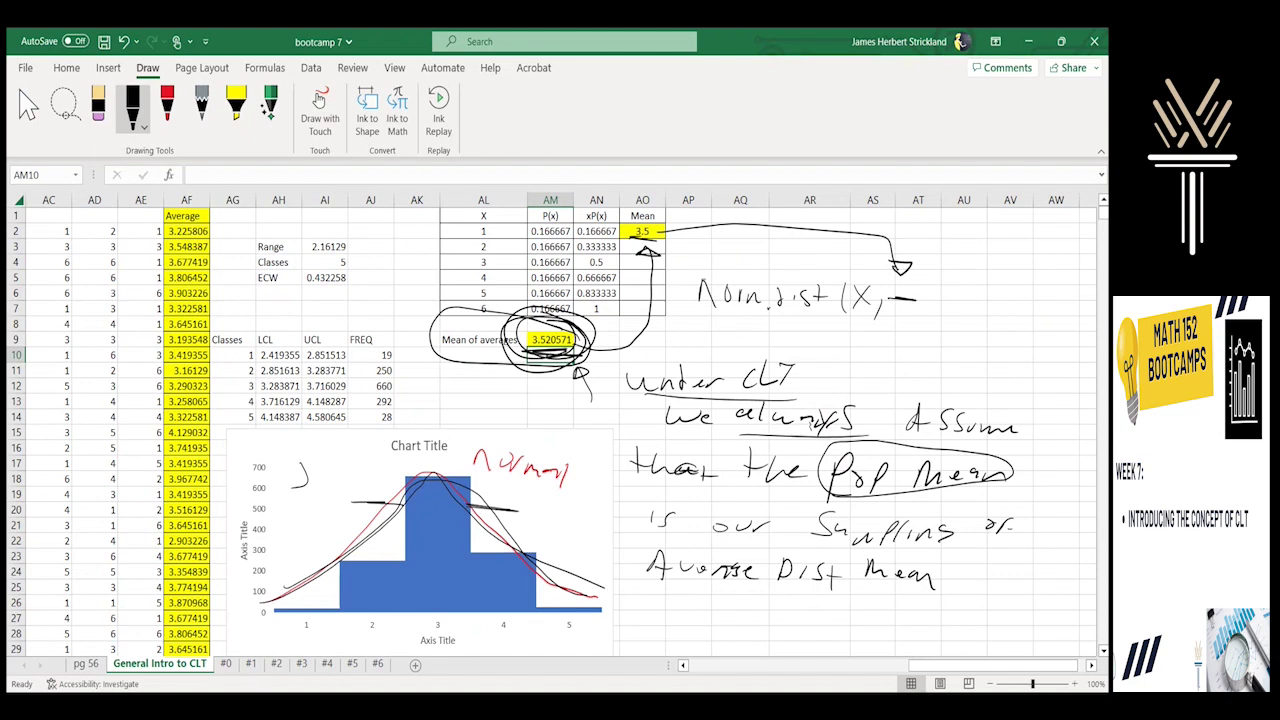
# Step: Select a block of dice rolls and the whole Average column to review them, and return to the notes
pyautogui.click(812, 678)
pyautogui.moveTo(278, 401); pyautogui.dragTo(816, 585)
pyautogui.moveTo(805, 665); pyautogui.dragTo(902, 645)
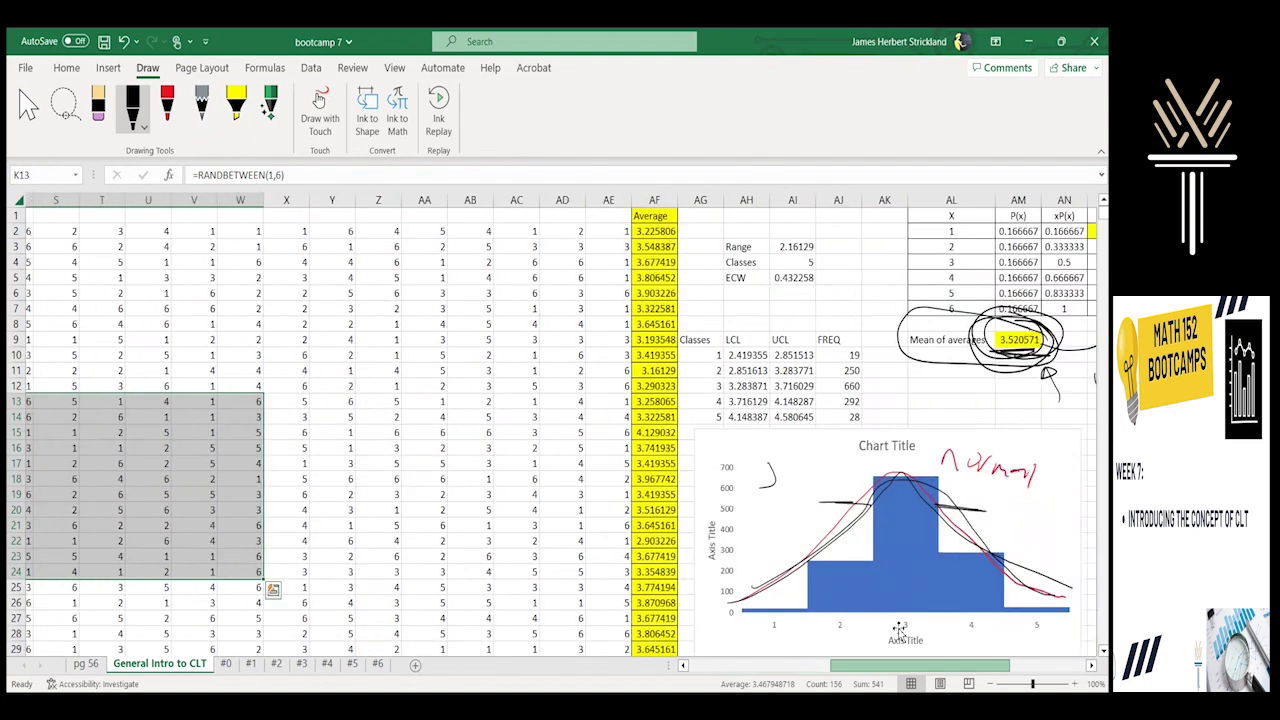
pyautogui.click(652, 216)
pyautogui.moveTo(652, 216); pyautogui.dragTo(654, 497)
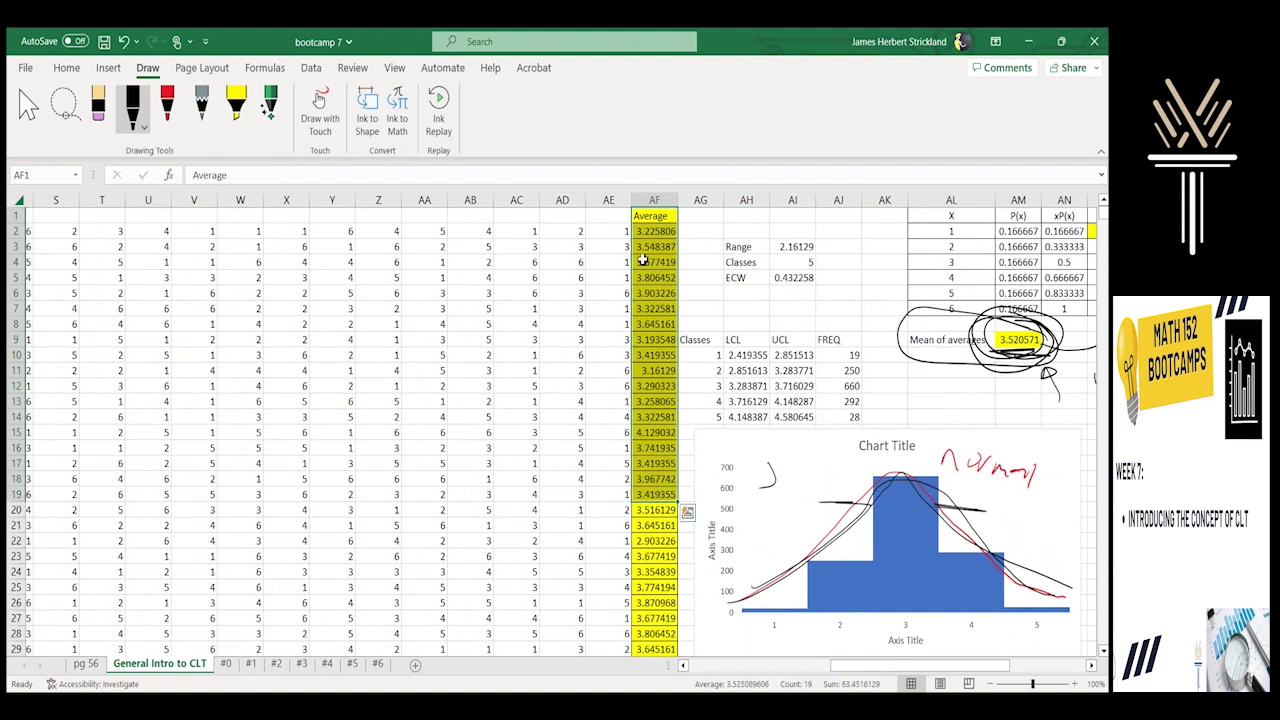
pyautogui.click(648, 199)
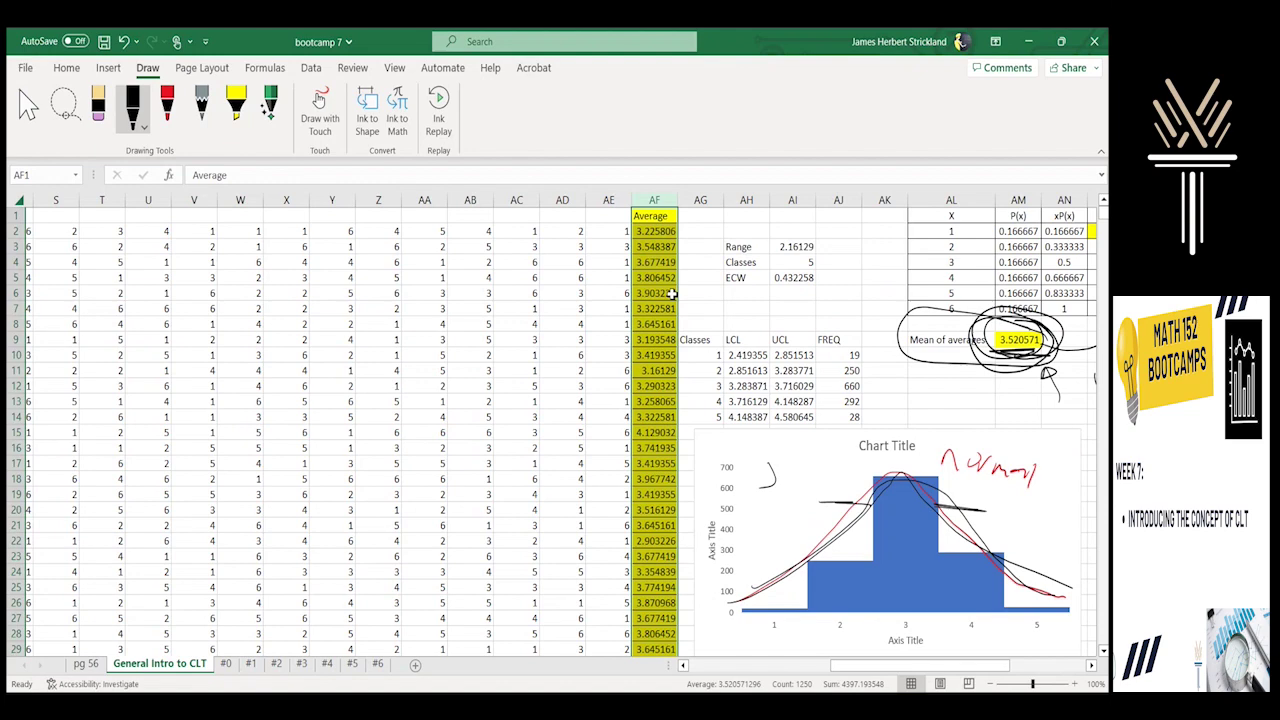
pyautogui.moveTo(846, 670); pyautogui.dragTo(912, 670)
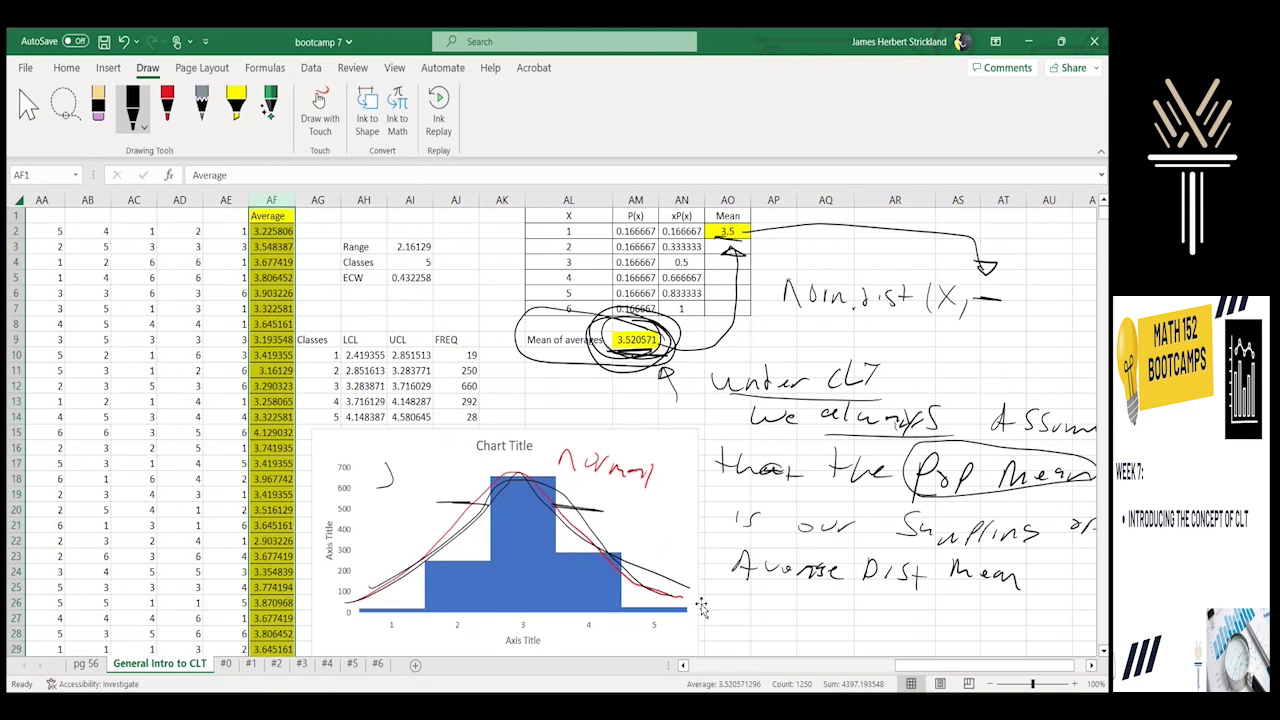
# Step: Open sheet #0 and compare the newborn weight questions with the IQ questions about groups of 40 people
pyautogui.click(226, 665)
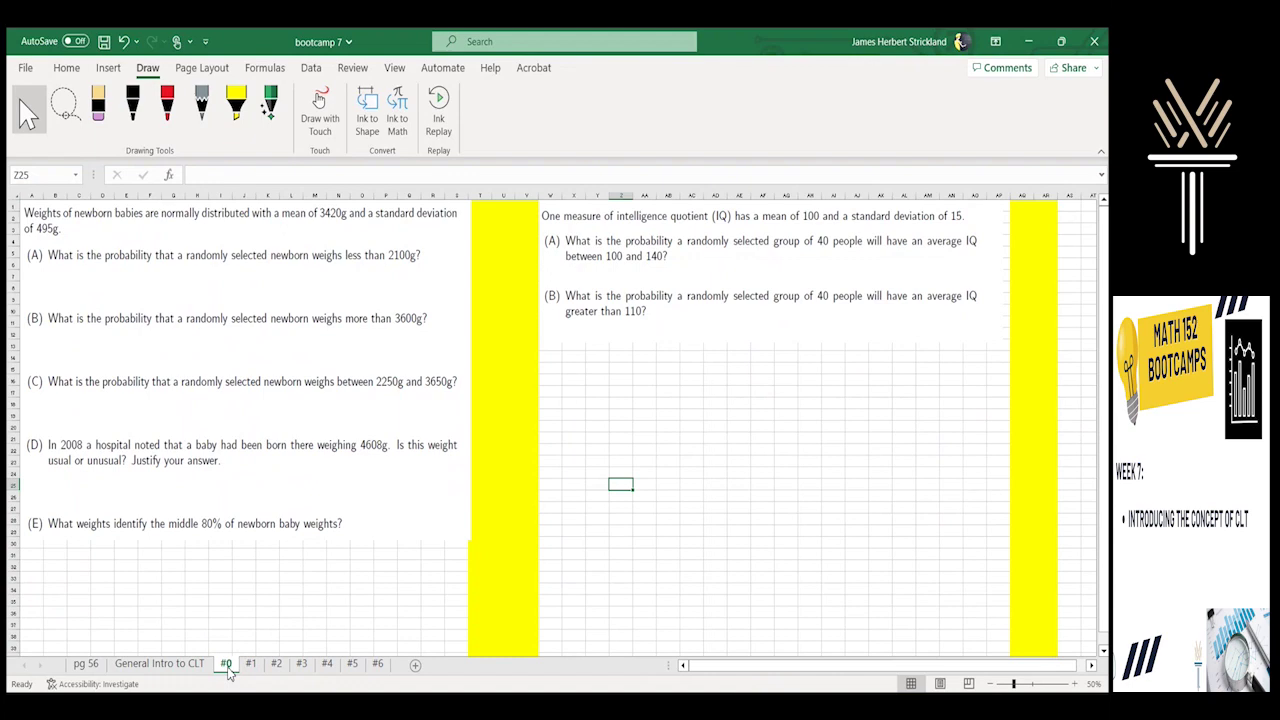
pyautogui.click(405, 440)
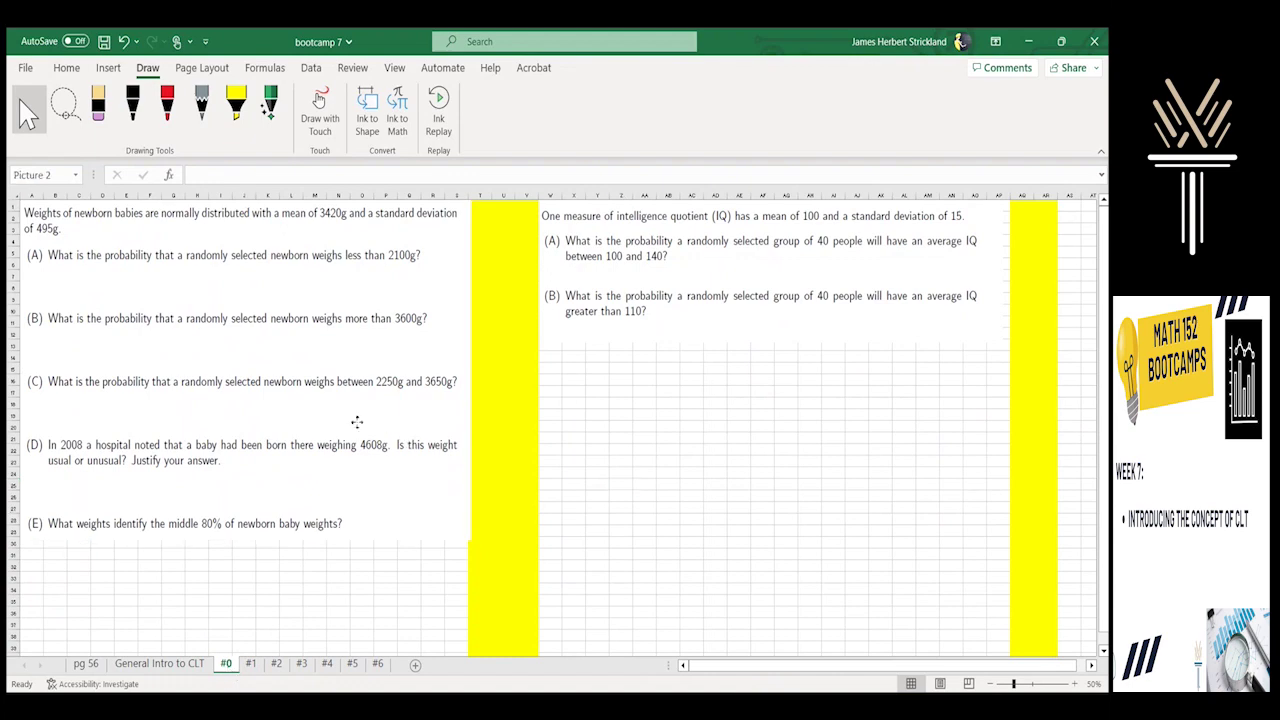
pyautogui.click(621, 325)
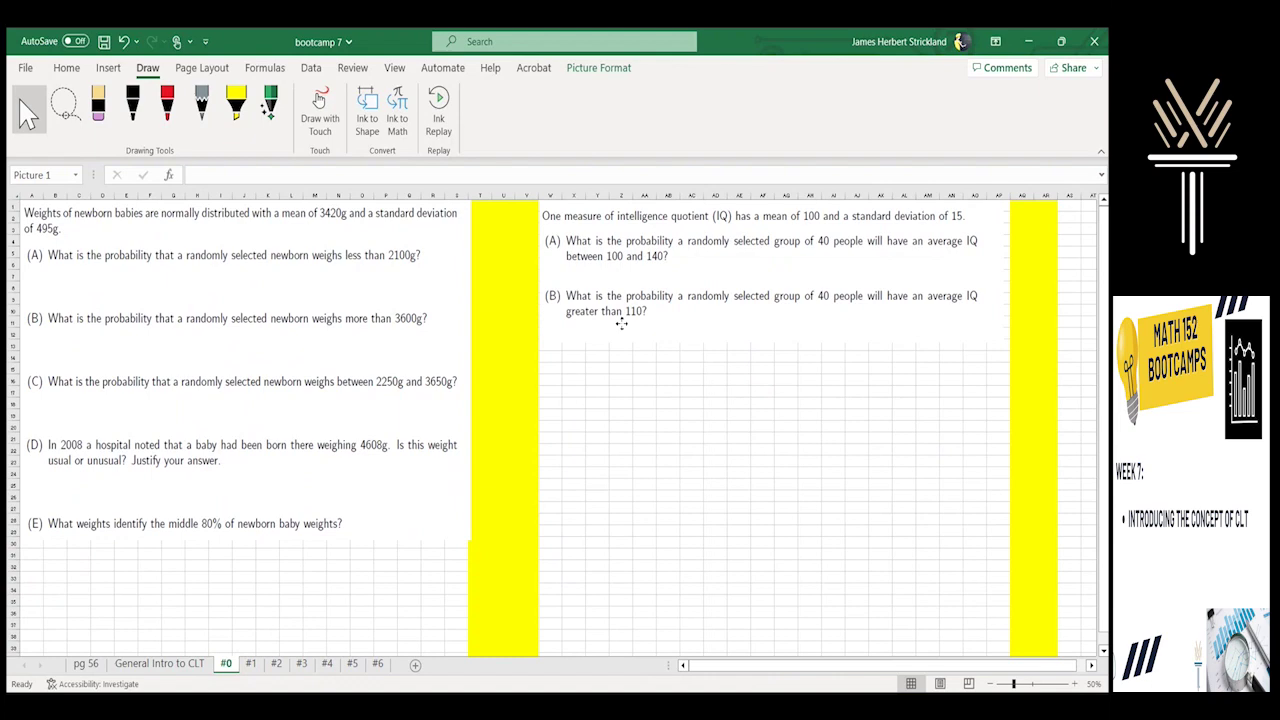
pyautogui.click(578, 492)
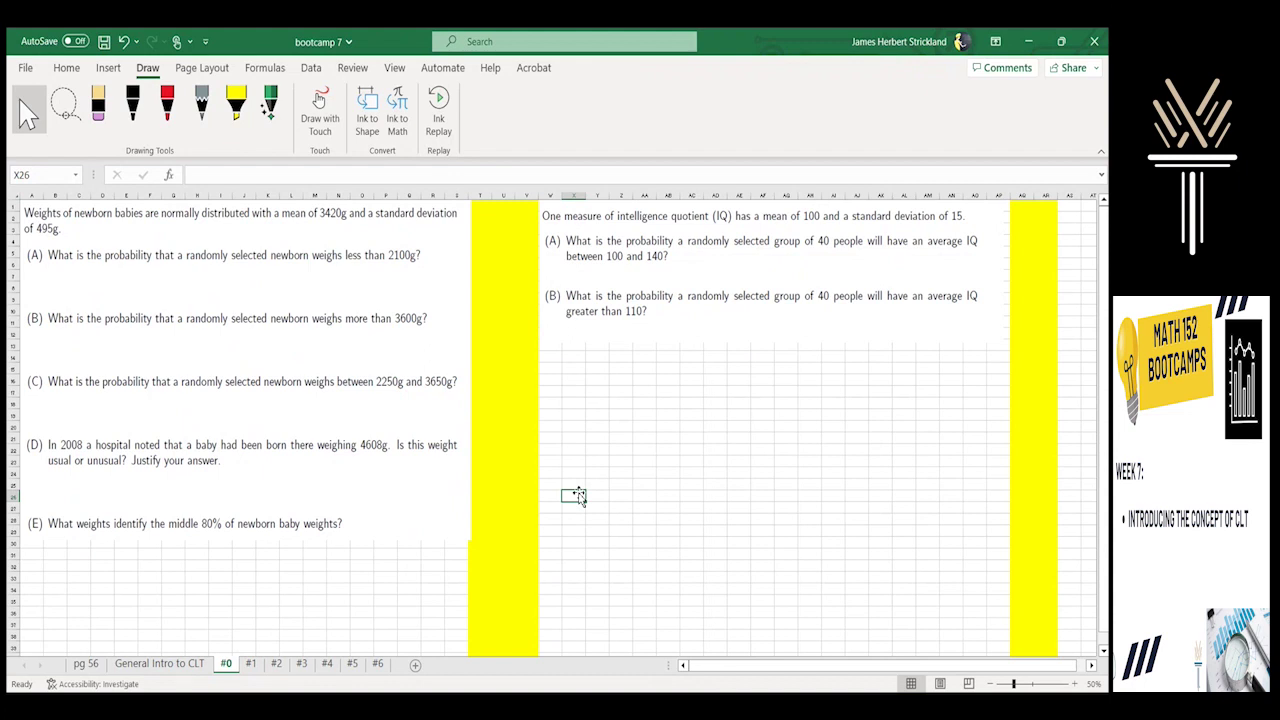
pyautogui.moveTo(237, 294); pyautogui.dragTo(230, 300)
pyautogui.hotkey('ctrl', 'z')
pyautogui.moveTo(674, 309)
pyautogui.mouseDown()
pyautogui.moveTo(671, 334)
pyautogui.moveTo(660, 300)
pyautogui.mouseUp()
pyautogui.click(636, 425)
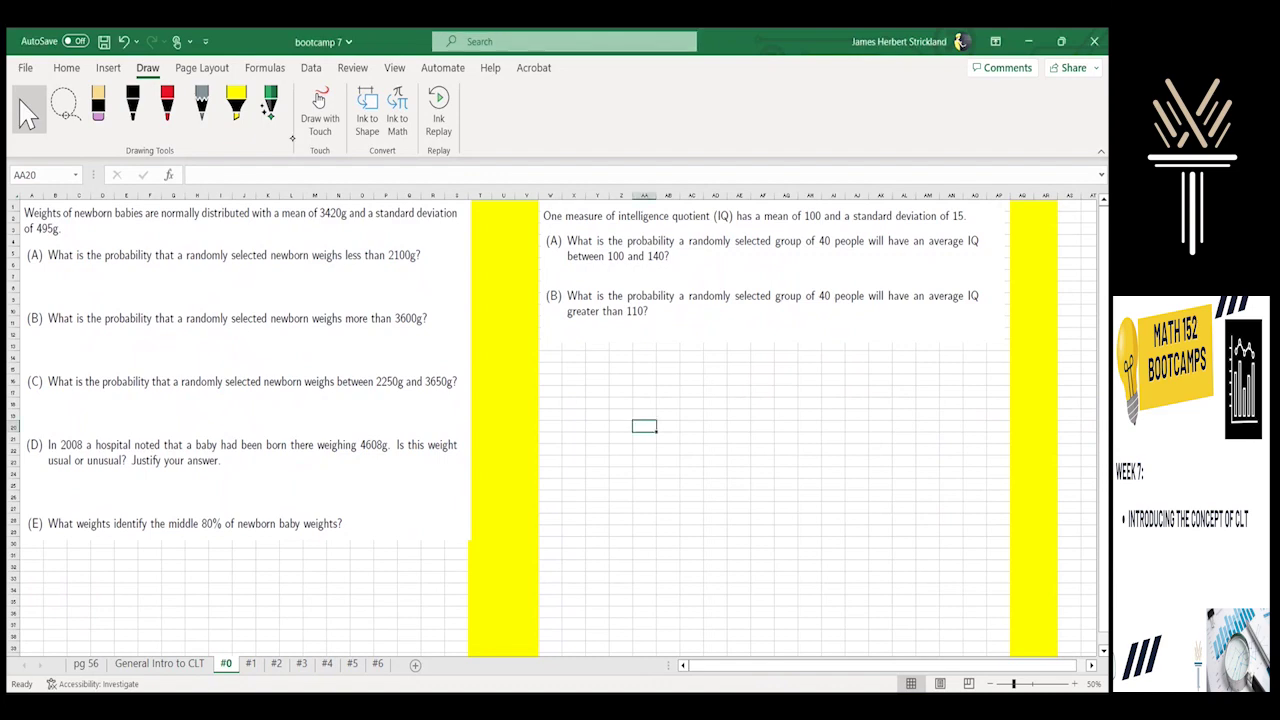
# Step: Return to sheet pg 56 and circle the word "Sample" under CLT in black
pyautogui.click(236, 103)
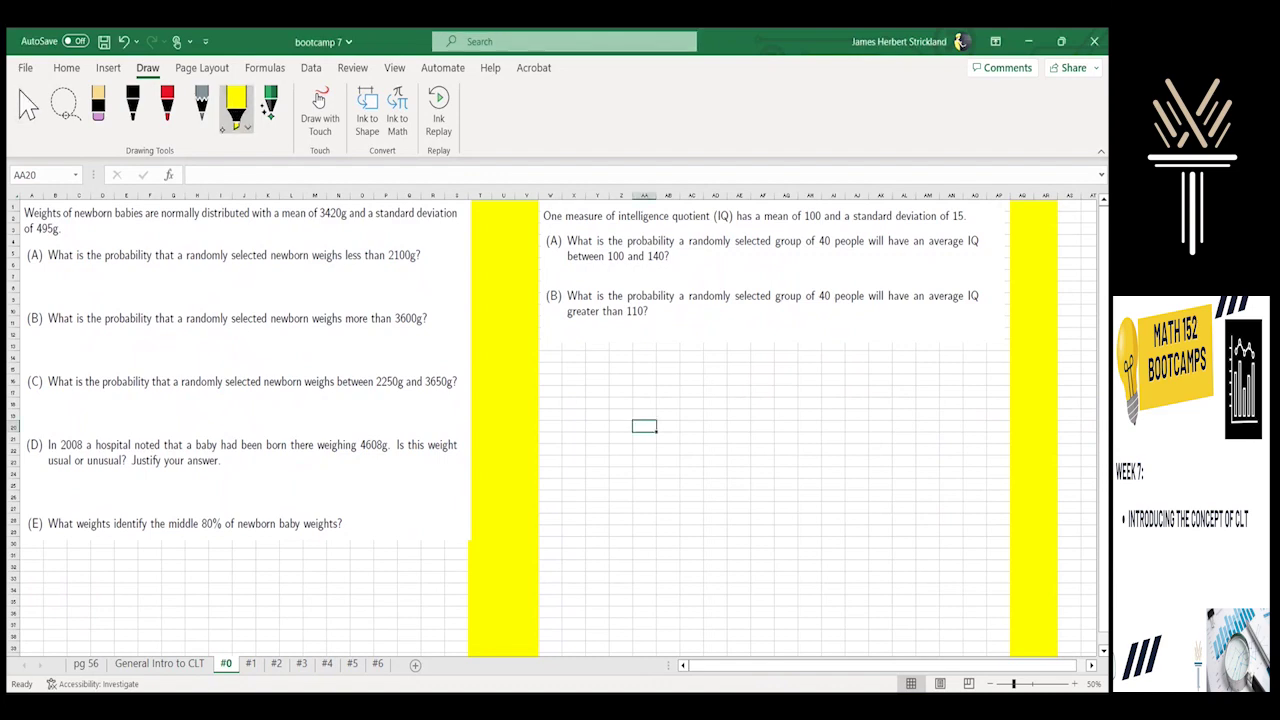
pyautogui.click(86, 664)
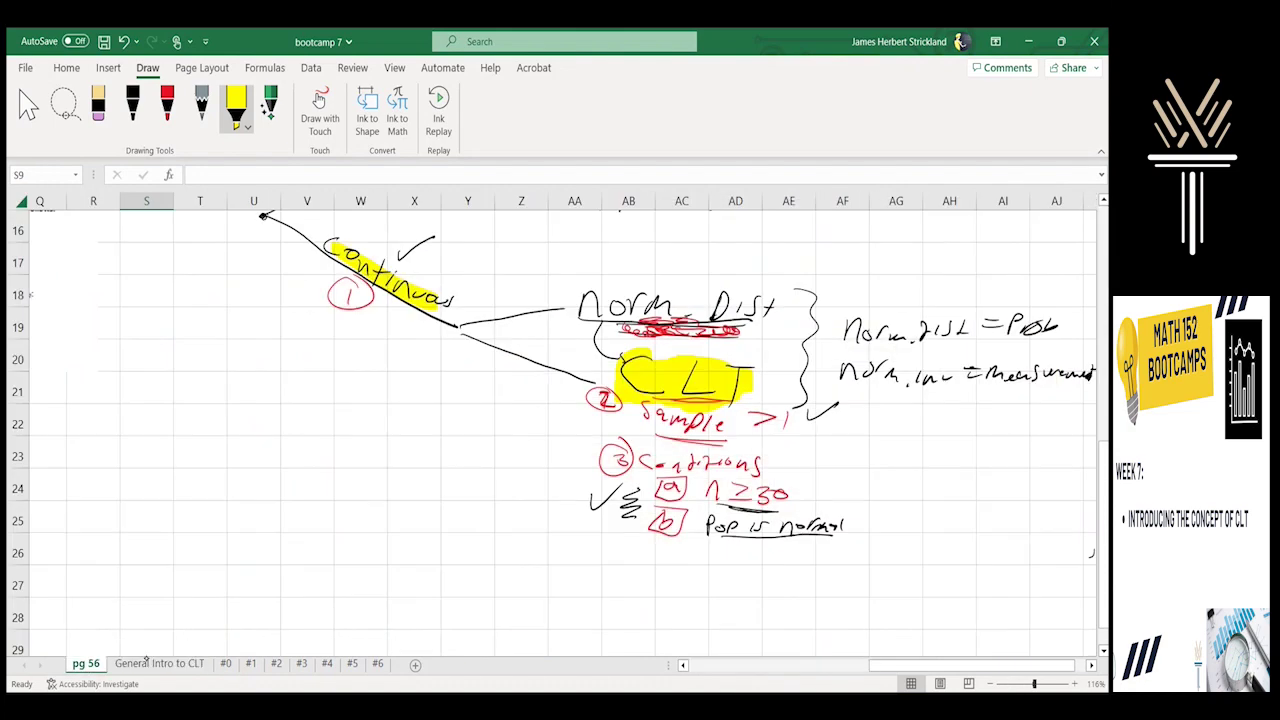
pyautogui.click(132, 103)
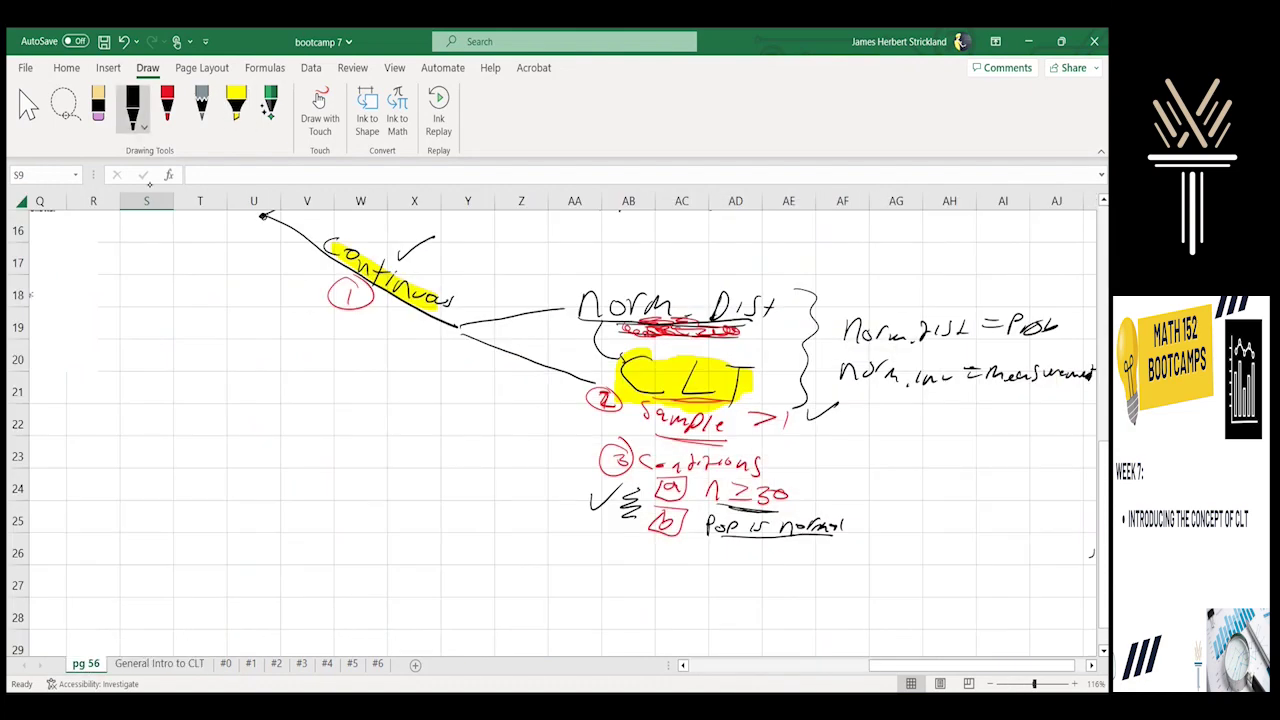
pyautogui.moveTo(690, 386)
pyautogui.mouseDown()
pyautogui.moveTo(700, 440)
pyautogui.moveTo(650, 386)
pyautogui.mouseUp()
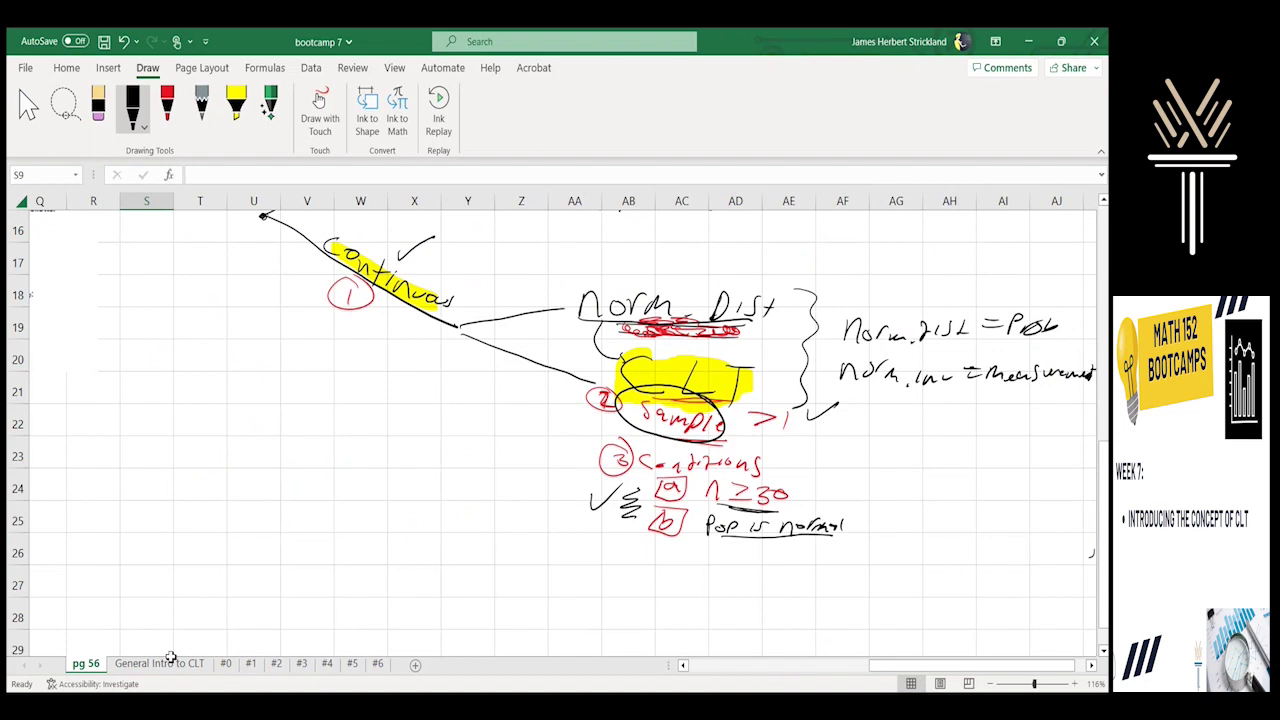
# Step: On sheet #0, highlight "a randomly selected group of 40" in yellow in IQ questions (A) and (B)
pyautogui.click(227, 664)
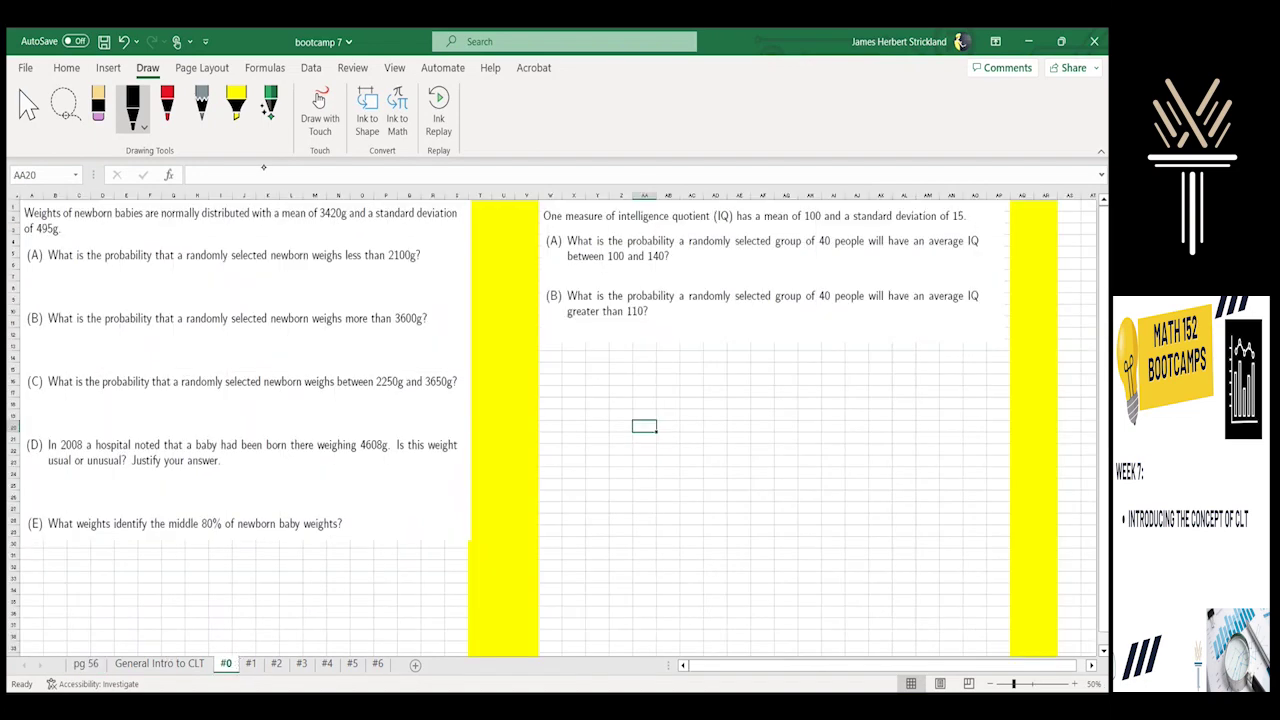
pyautogui.click(236, 108)
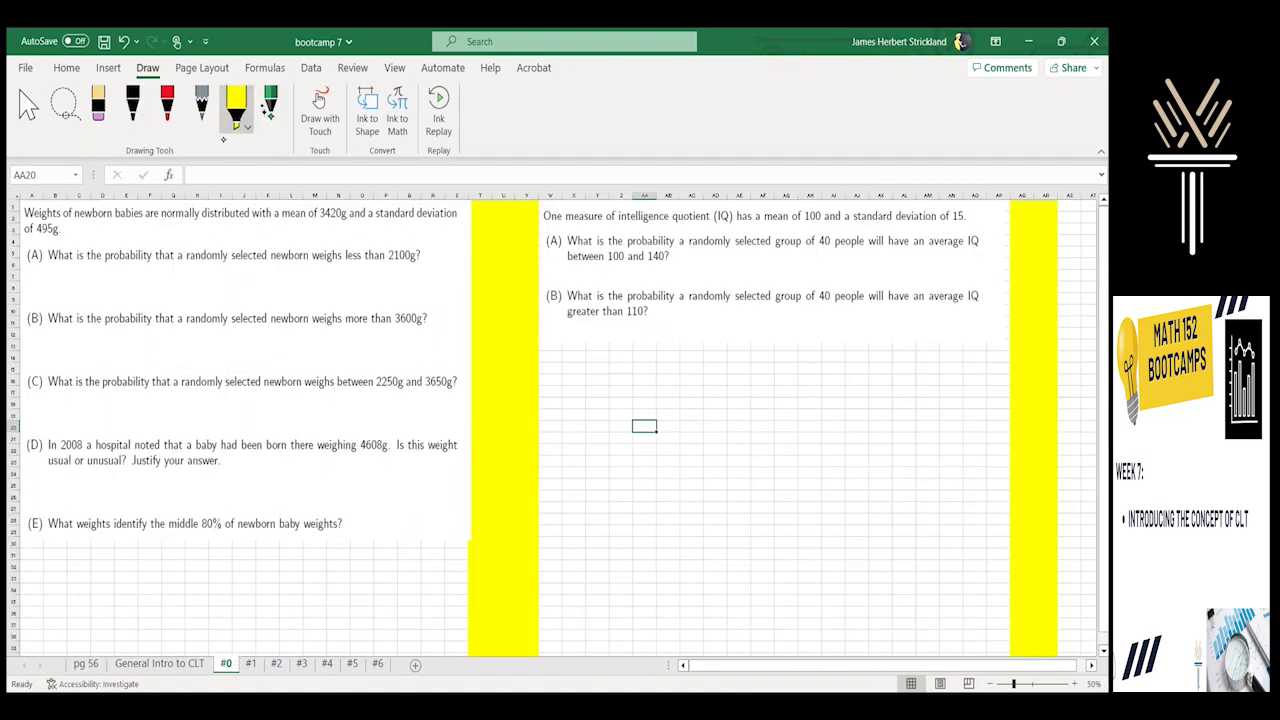
pyautogui.moveTo(688, 242)
pyautogui.mouseDown()
pyautogui.moveTo(833, 243)
pyautogui.moveTo(676, 242)
pyautogui.moveTo(752, 247)
pyautogui.mouseUp()
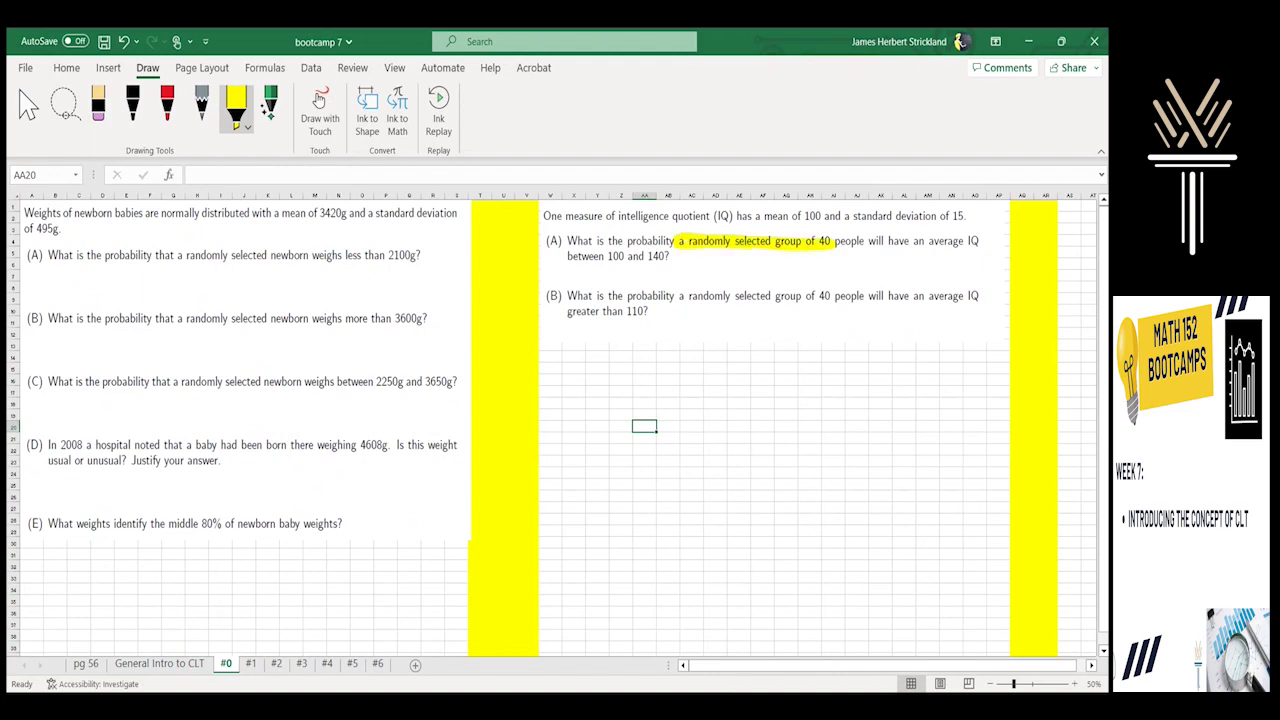
pyautogui.moveTo(684, 297)
pyautogui.mouseDown()
pyautogui.moveTo(834, 302)
pyautogui.moveTo(678, 295)
pyautogui.mouseUp()
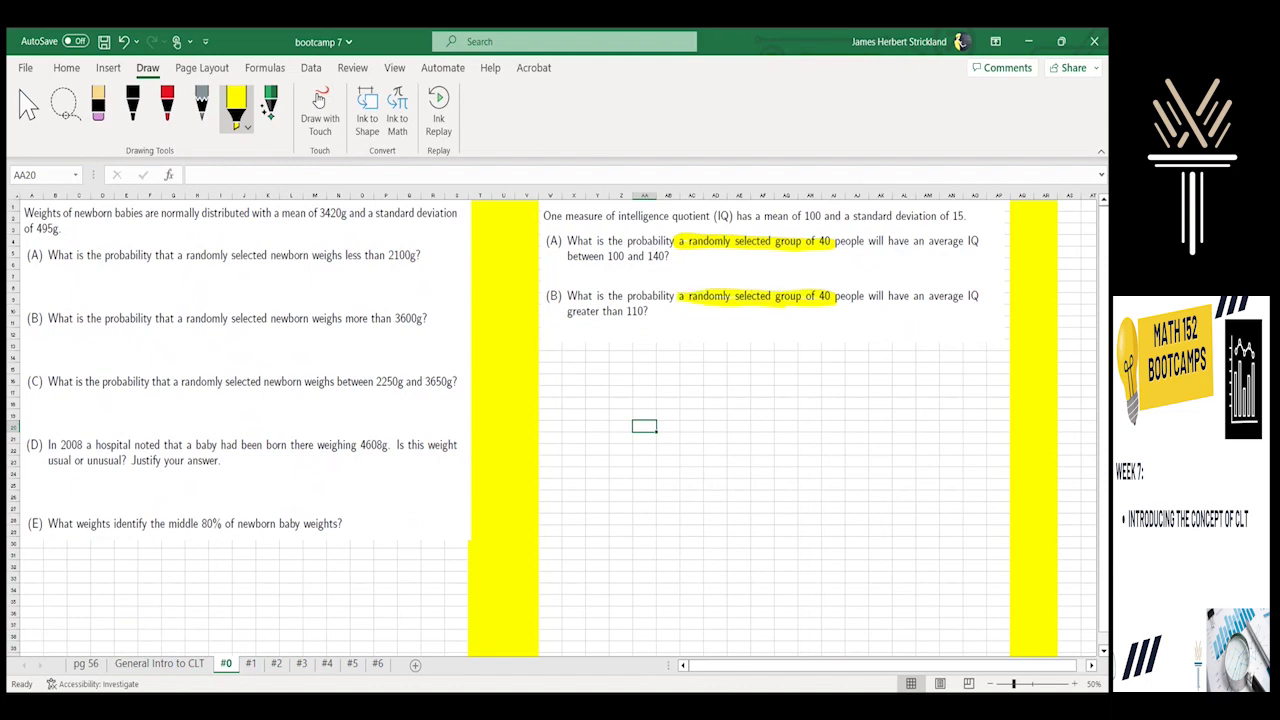
# Step: Write "CLT" in red between the two IQ questions, with arrows pointing to both highlighted phrases
pyautogui.click(201, 100)
pyautogui.click(167, 100)
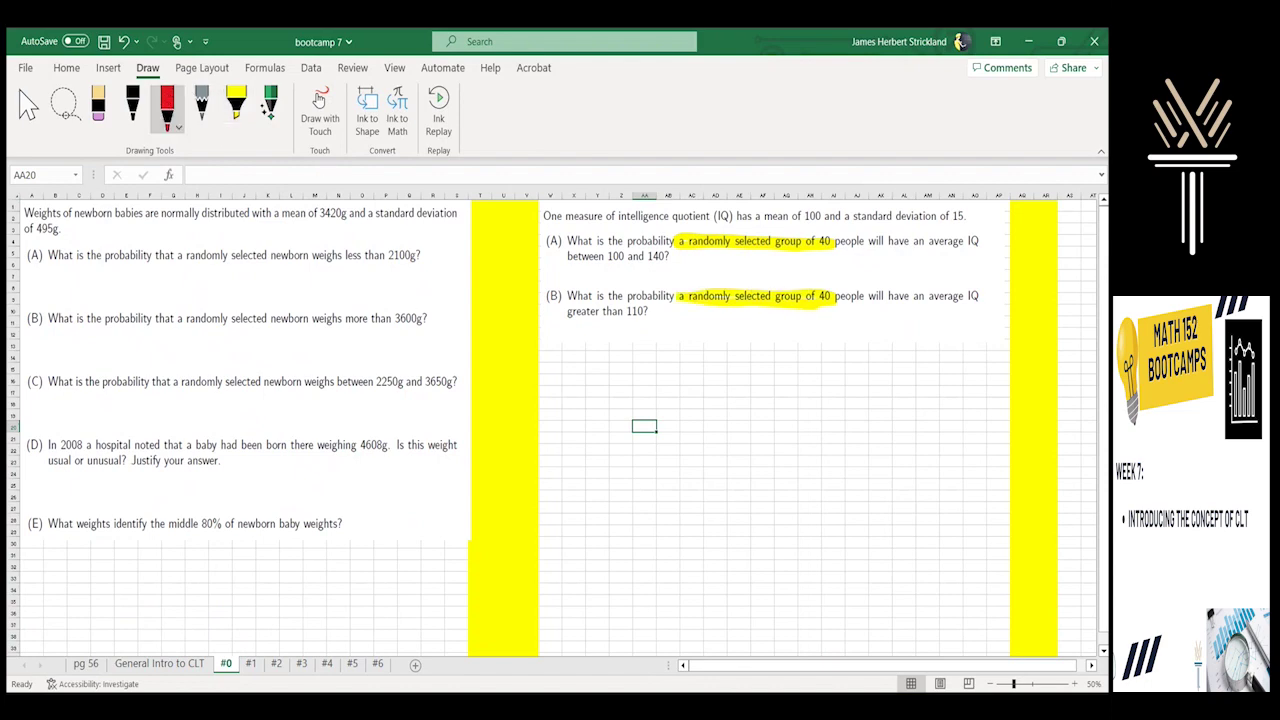
pyautogui.moveTo(781, 270)
pyautogui.mouseDown()
pyautogui.moveTo(781, 290)
pyautogui.moveTo(745, 272)
pyautogui.mouseUp()
pyautogui.moveTo(750, 258)
pyautogui.mouseDown()
pyautogui.moveTo(764, 273)
pyautogui.moveTo(781, 256)
pyautogui.mouseUp()
pyautogui.moveTo(770, 257); pyautogui.dragTo(770, 278)
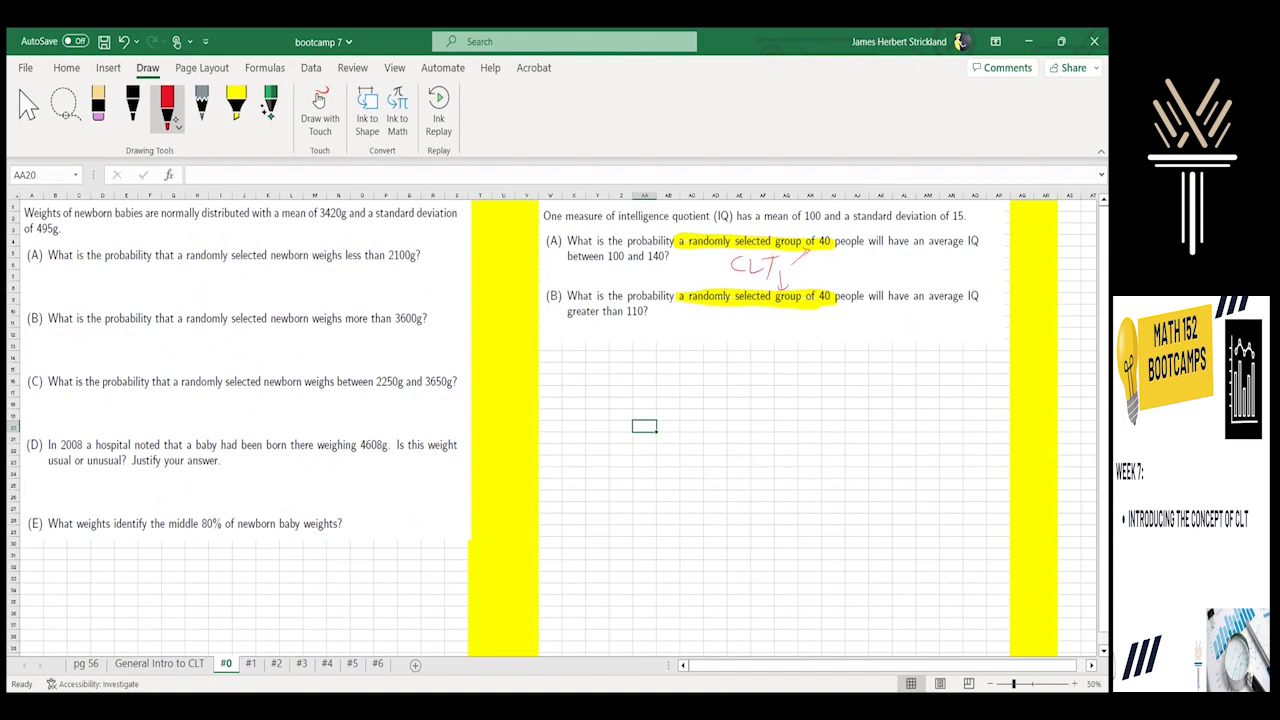
# Step: Highlight the word "a" before "randomly selected newborn" in yellow in newborn weight questions (A), (B) and (C)
pyautogui.click(236, 100)
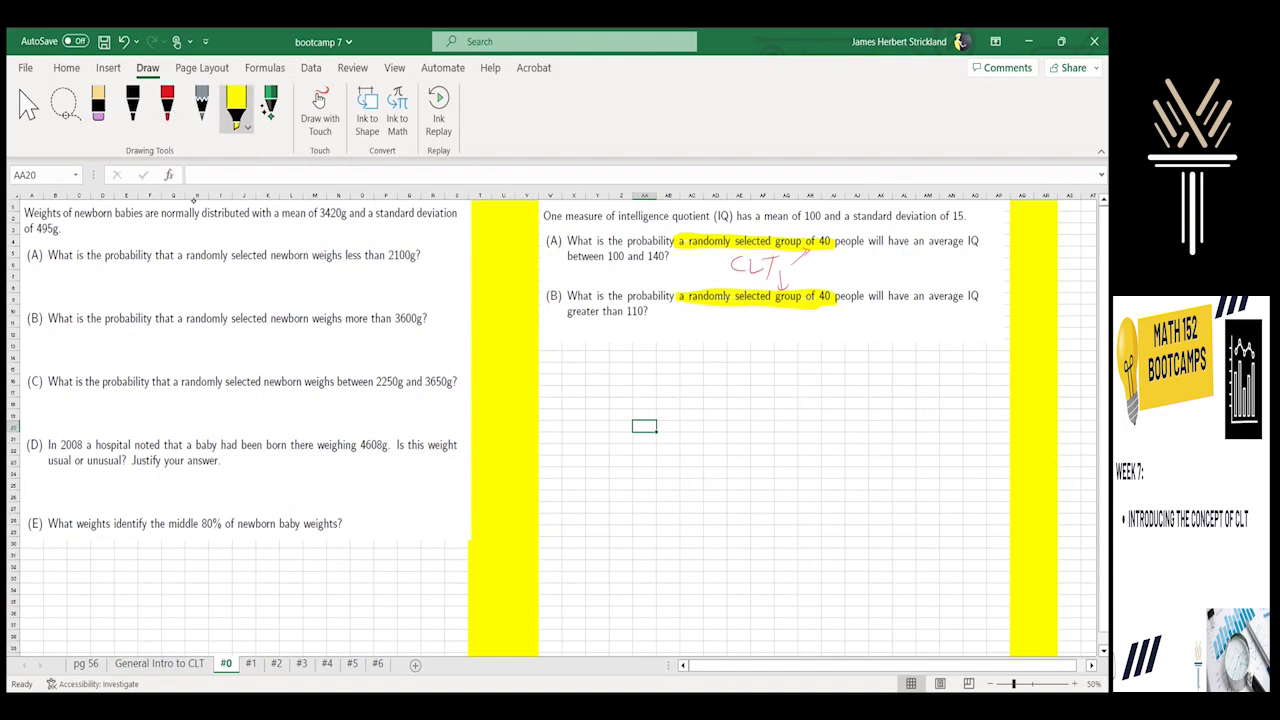
pyautogui.moveTo(178, 256); pyautogui.dragTo(189, 256)
pyautogui.moveTo(176, 318); pyautogui.dragTo(190, 318)
pyautogui.moveTo(174, 385); pyautogui.dragTo(182, 385)
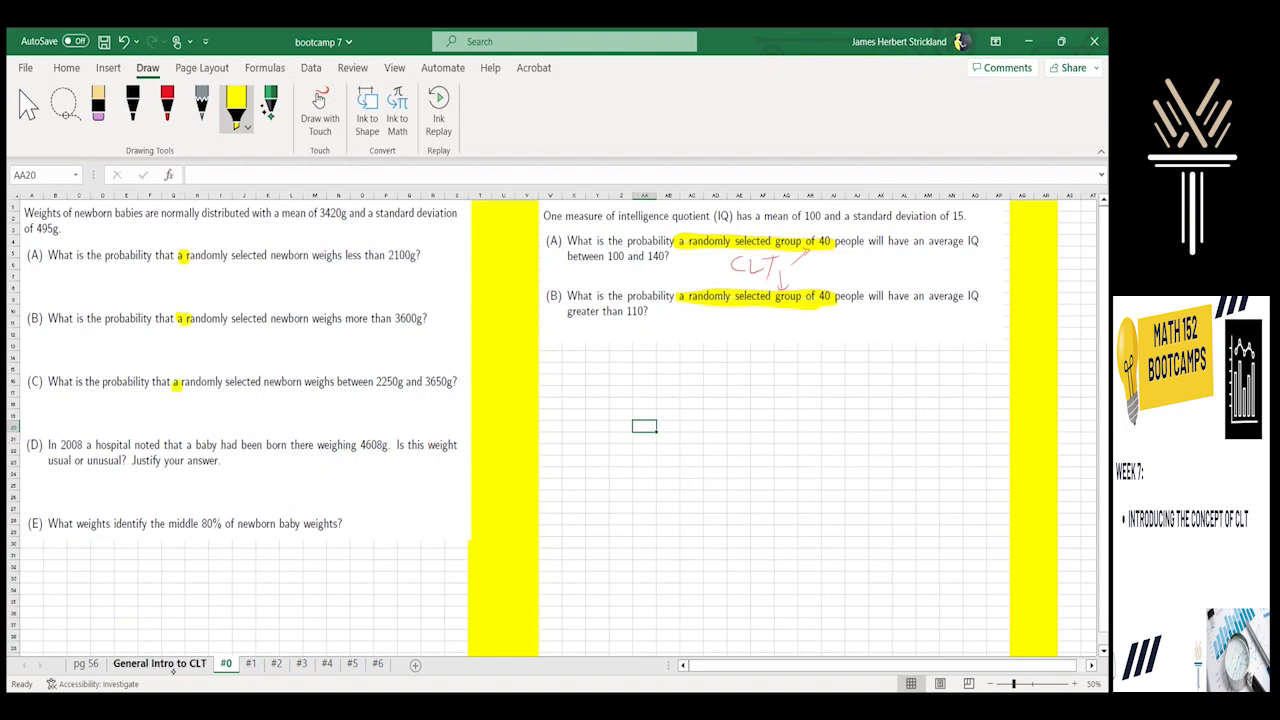
# Step: Return to the notes on sheet pg 56 and switch to the black pen
pyautogui.click(86, 664)
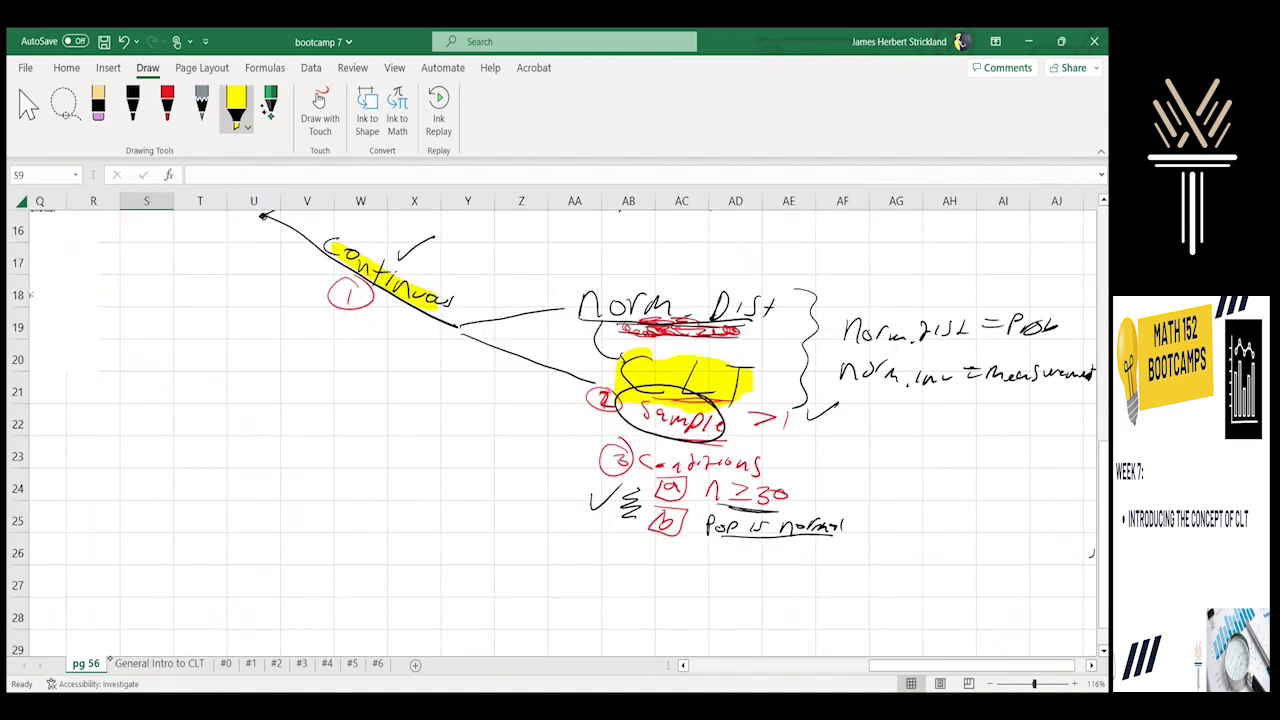
pyautogui.click(132, 103)
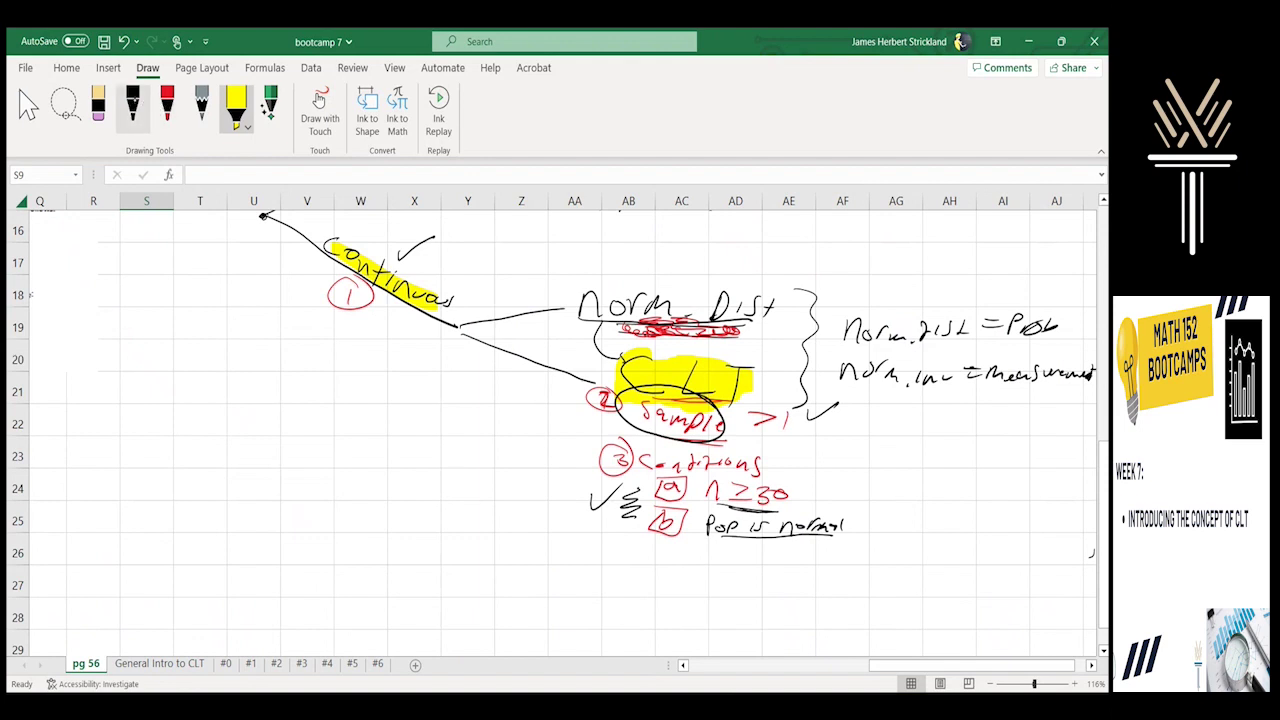